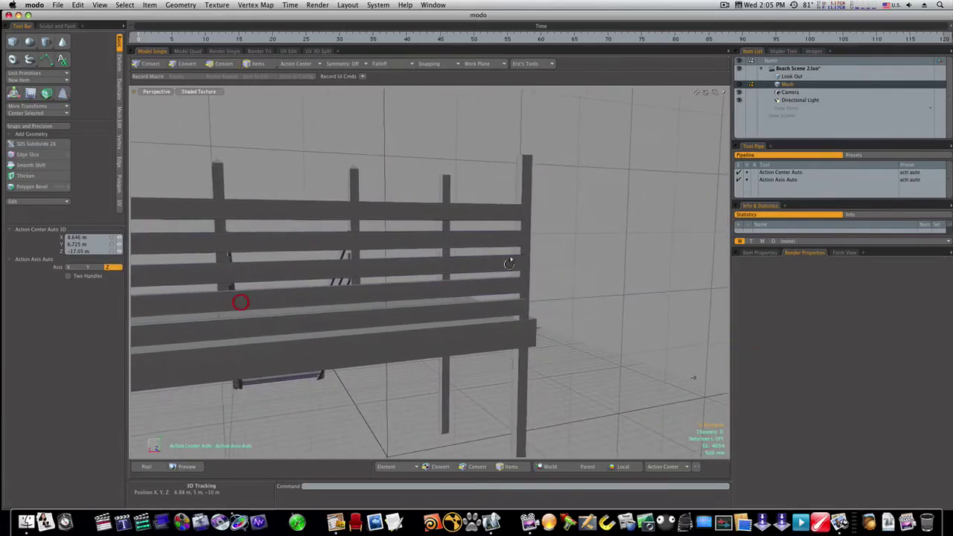
- Select the end faces of the five side railing boards and flatten them along X with the Scale tool
alt+drag(509, 263, 428, 266)
key(3)
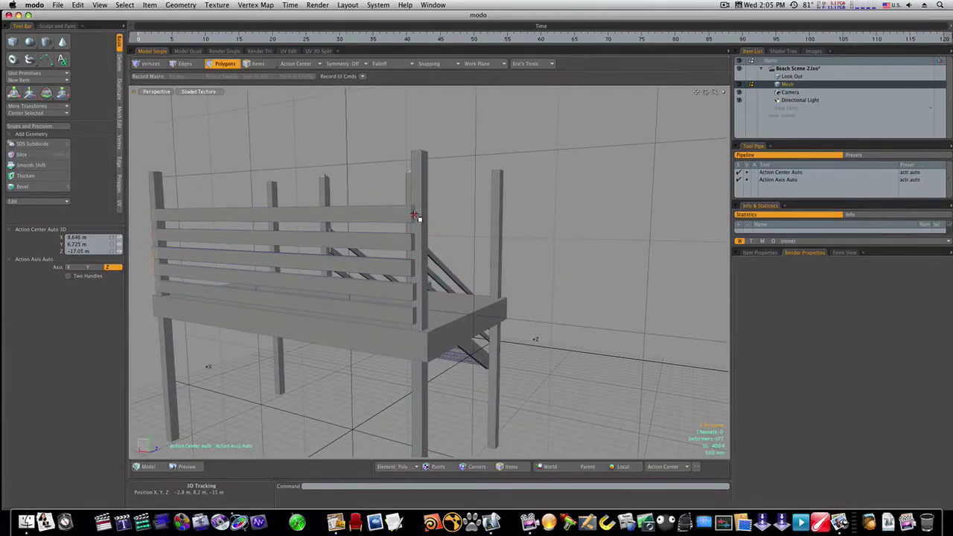
click(415, 211)
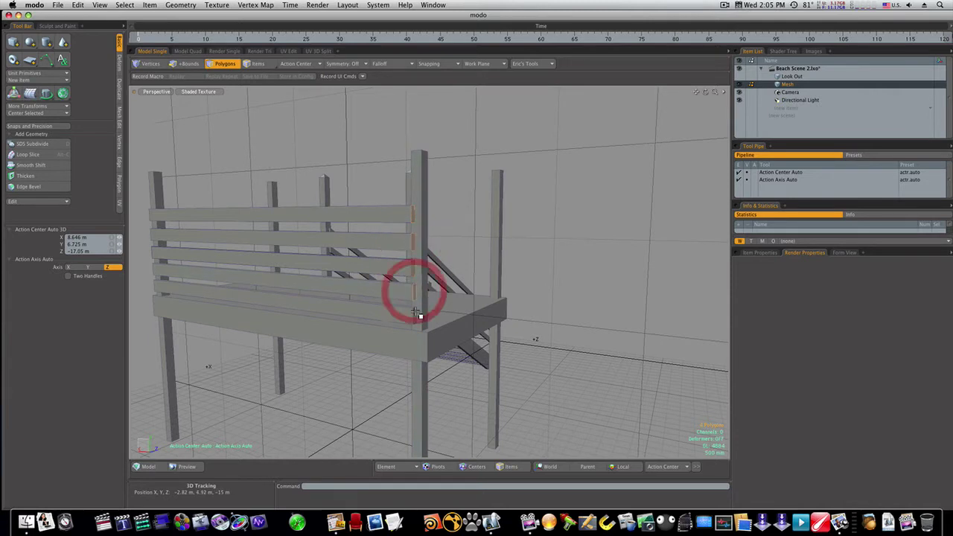
click(415, 313)
key(r)
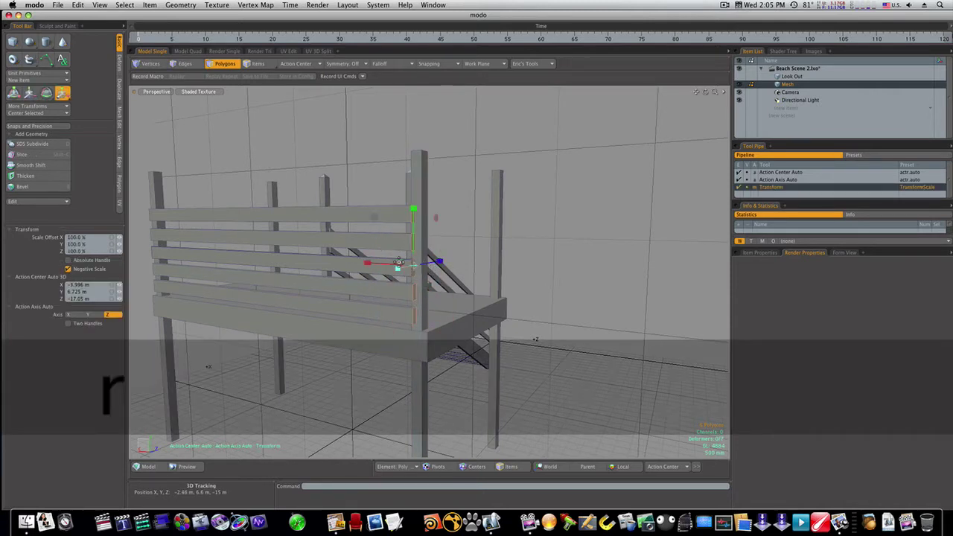
drag(392, 263, 408, 265)
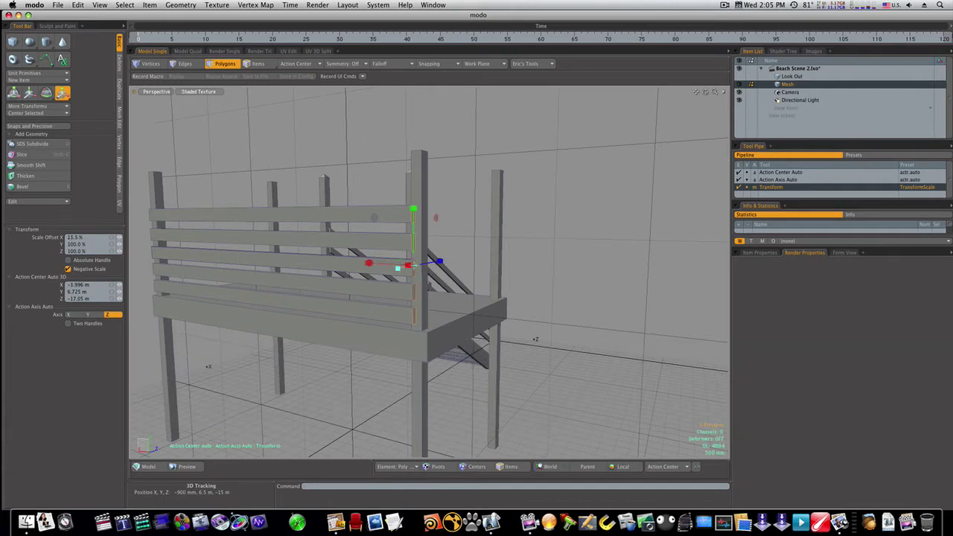
key(space)
key(r)
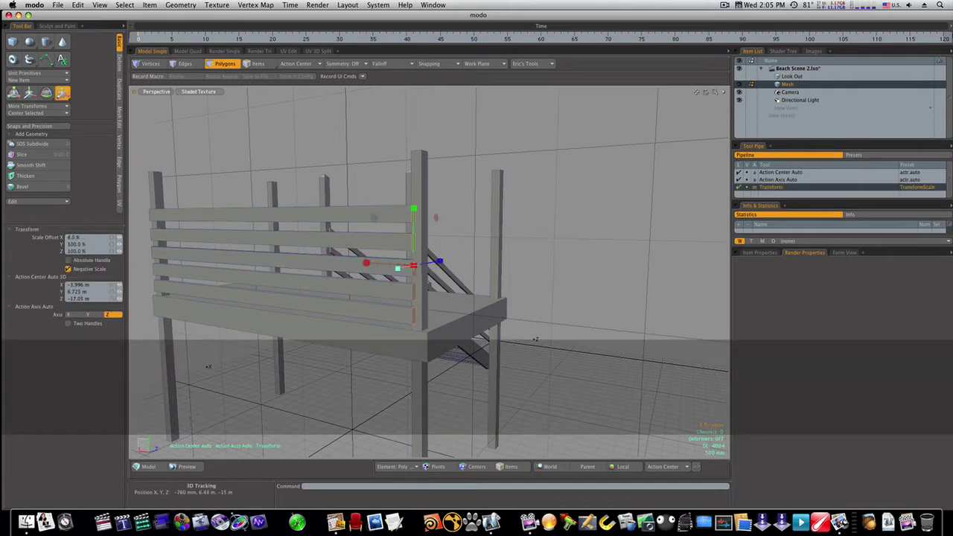
drag(365, 263, 372, 263)
key(space)
- Duplicate the top side railing board and move the copy along X to 9.525 m, at the deck's open end
alt+drag(453, 263, 487, 262)
alt+drag(434, 209, 388, 236)
key(3)
click(393, 239)
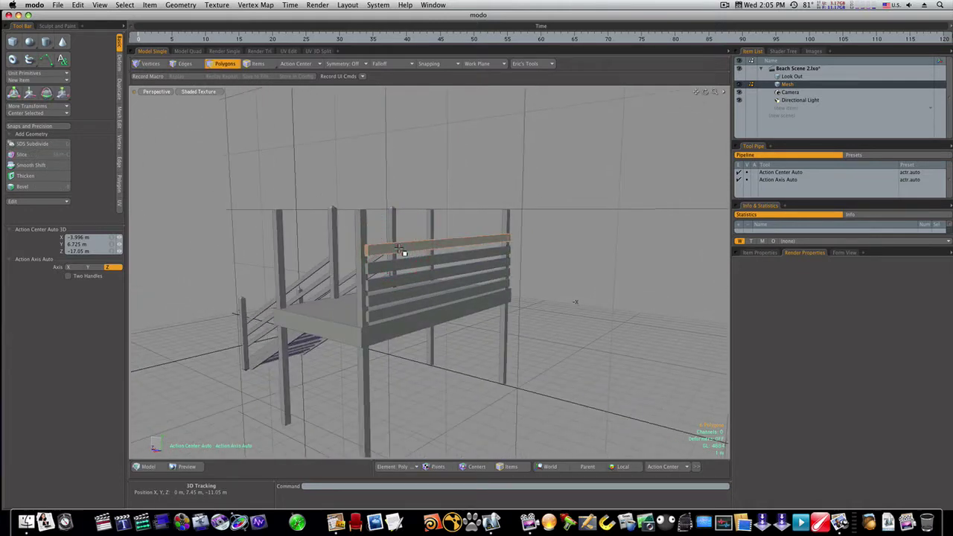
key(w)
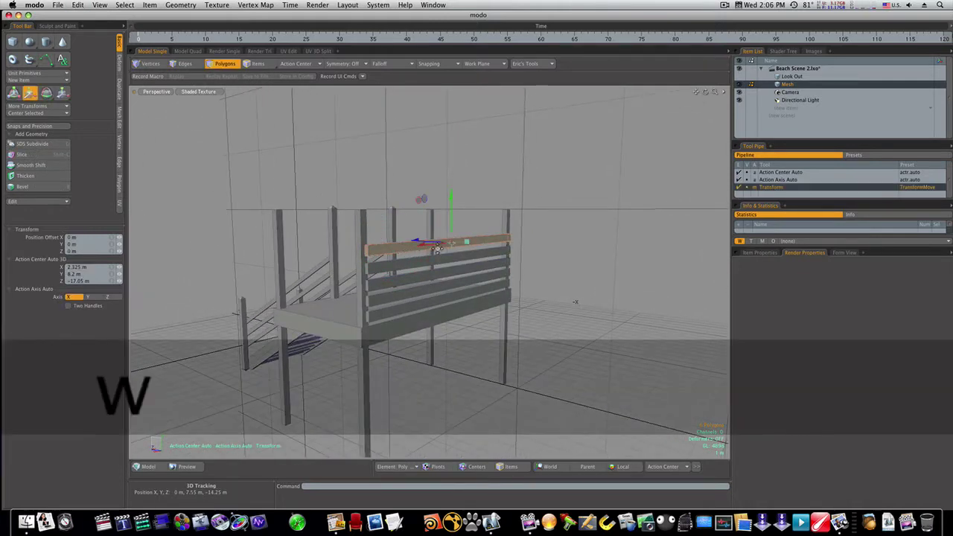
drag(432, 251, 236, 236)
- Rotate the copied board with a Y rotation of -90° so it runs across the end of the deck
key(e)
drag(375, 251, 377, 251)
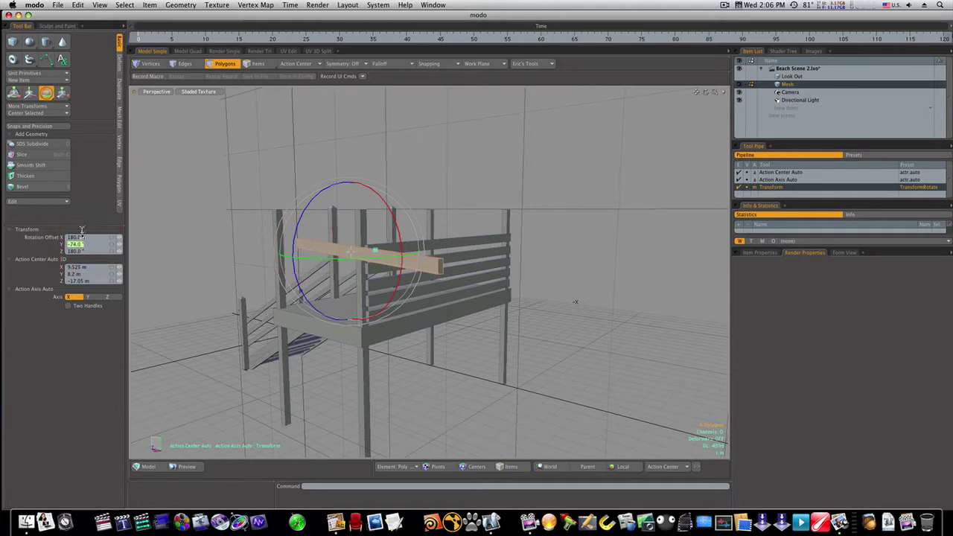
text(-90)
key(Return)
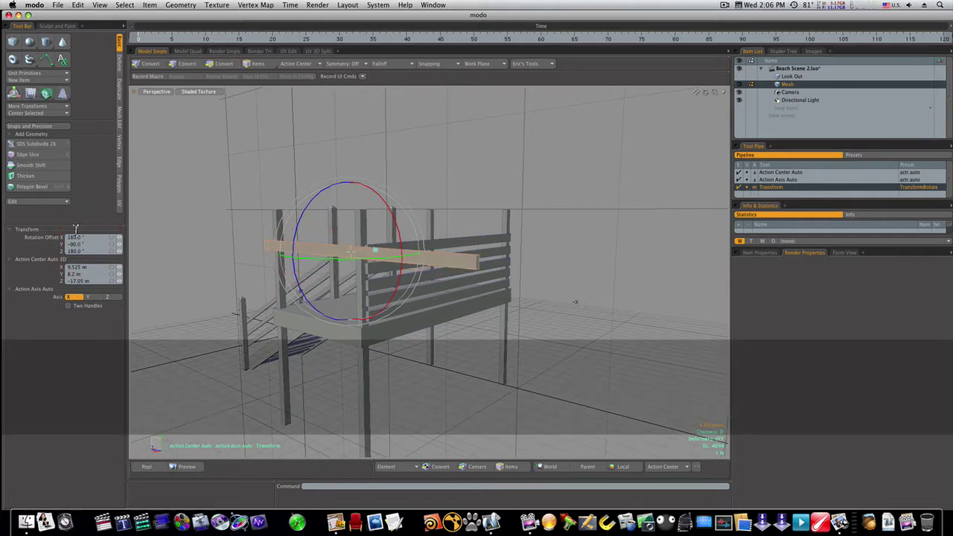
- Shorten the rotated board along Z and shift it along Z to span the two end posts
alt+drag(330, 215, 376, 220)
key(r)
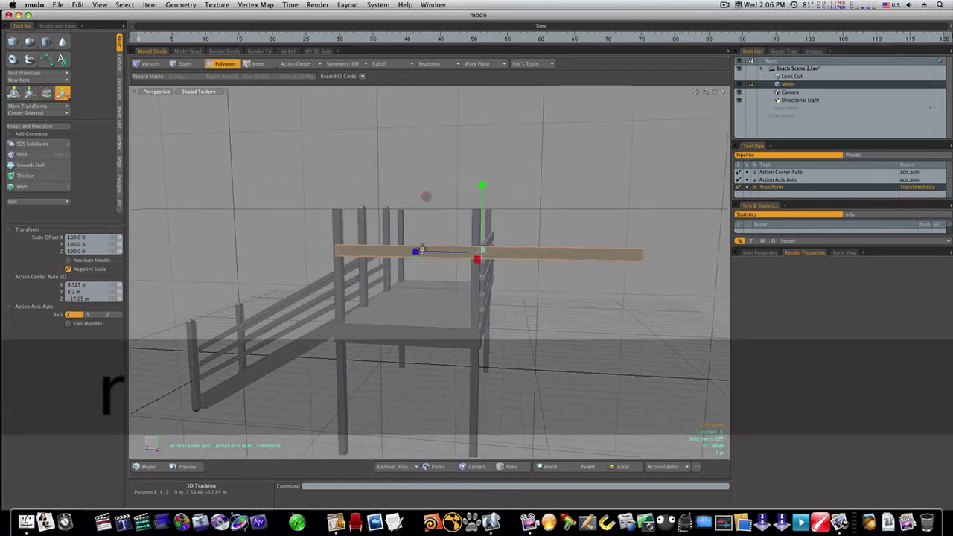
drag(421, 259, 439, 259)
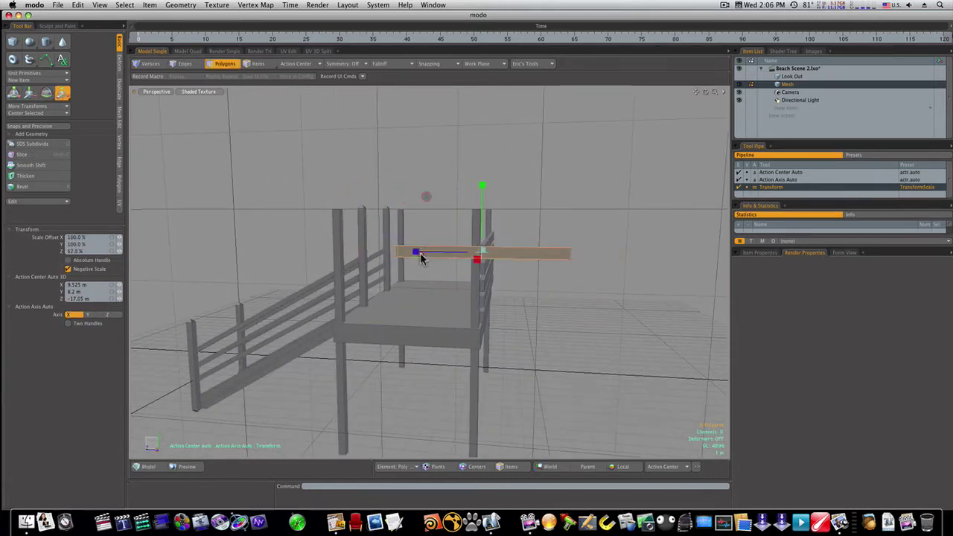
key(w)
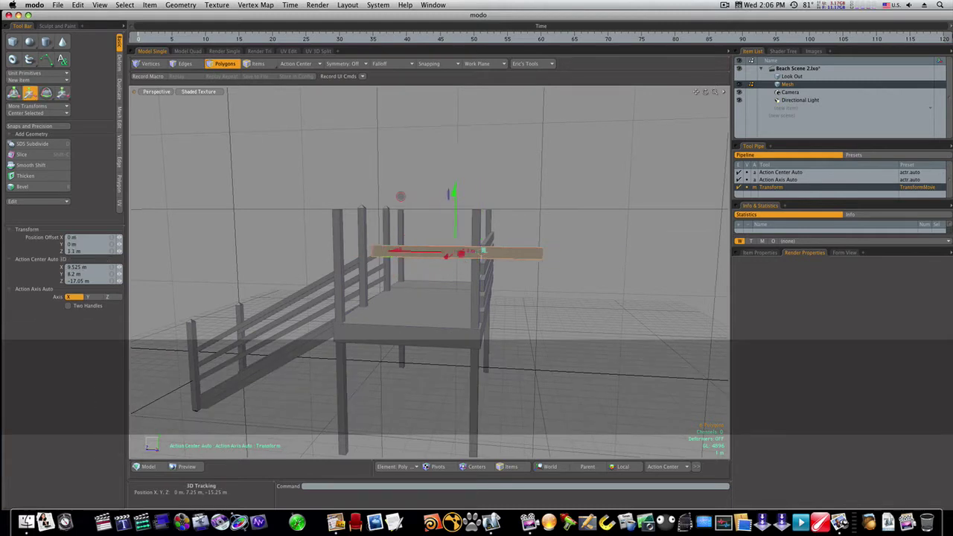
drag(418, 252, 408, 252)
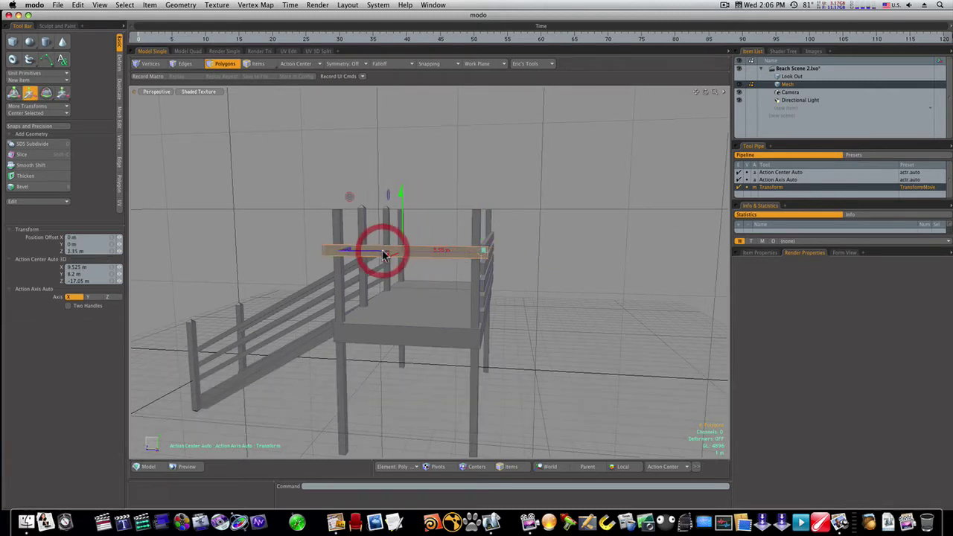
key(r)
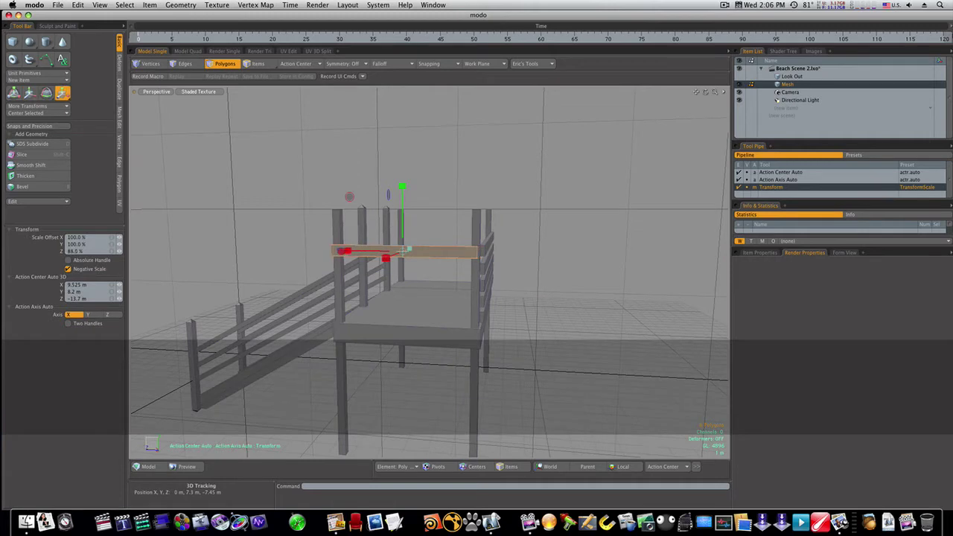
key(w)
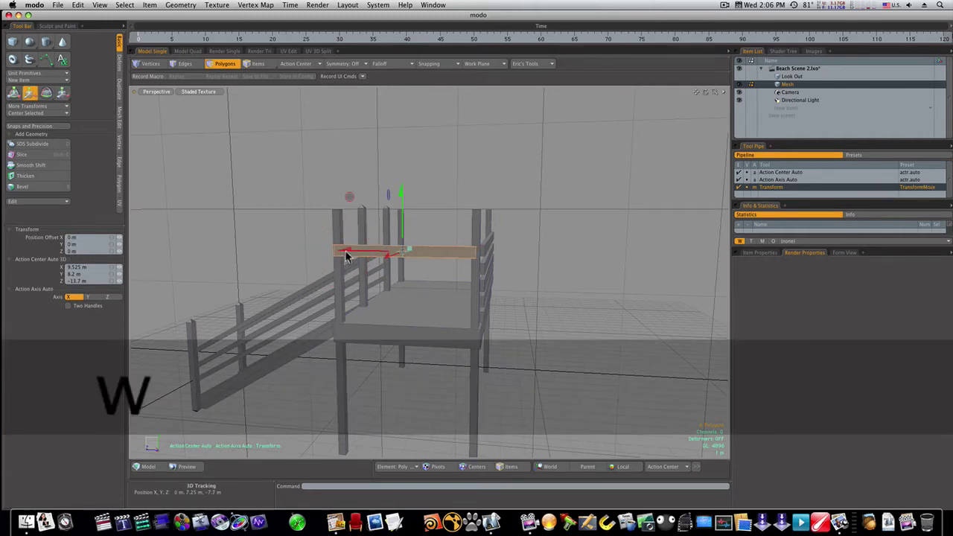
drag(403, 250, 404, 250)
- Move the end board about -580 mm along X so it sits against the end posts
alt+drag(347, 253, 369, 254)
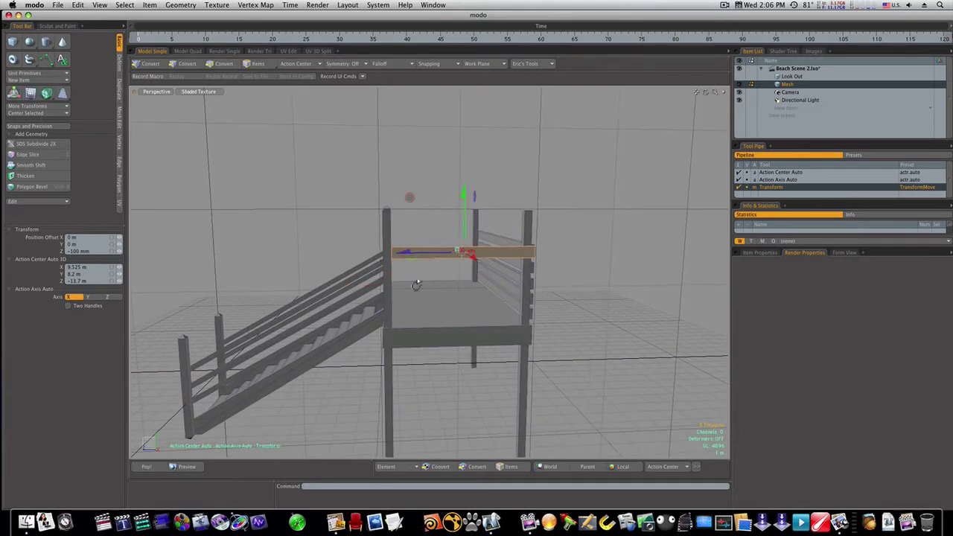
alt+drag(476, 301, 439, 305)
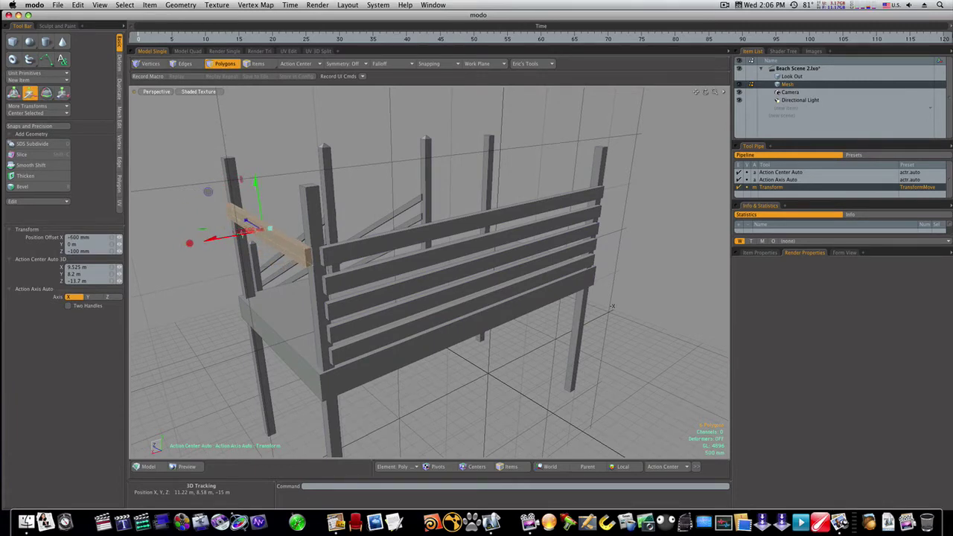
alt+drag(210, 242, 340, 223)
key(q)
- Select the end board's face nearest the stairs and extend it 160 mm along Z to cover the post
click(451, 180)
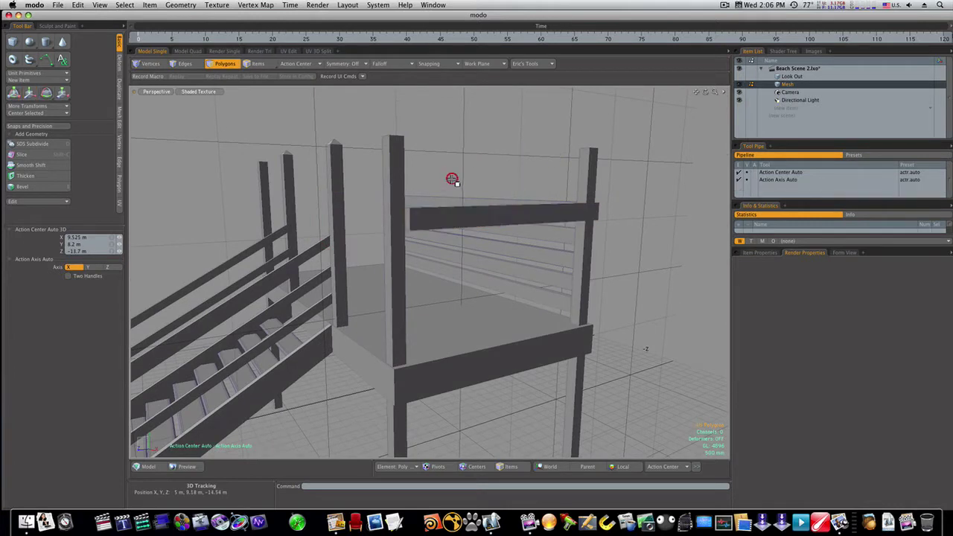
key(w)
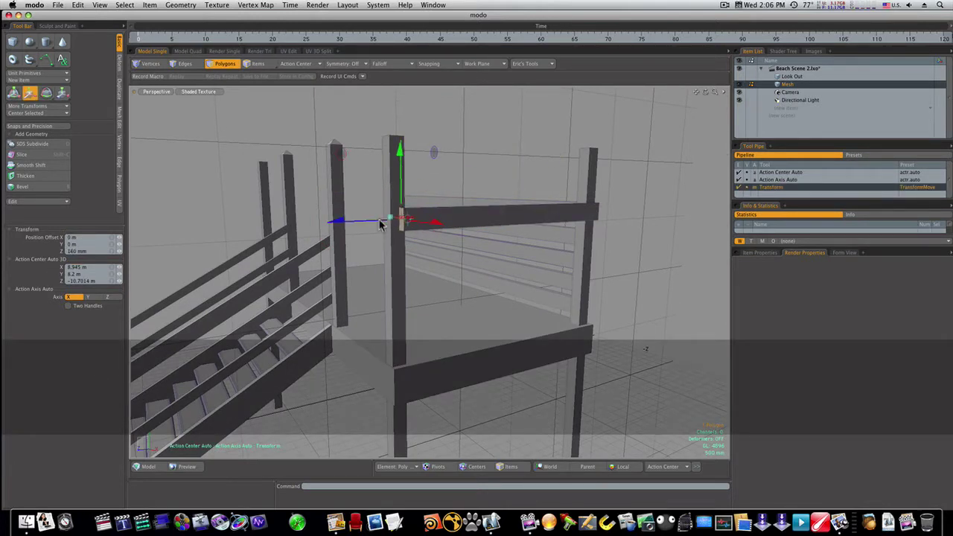
key(q)
click(487, 172)
- Duplicate the top end board and move the copy straight down to make the second rail
alt+drag(527, 238, 432, 238)
key(3)
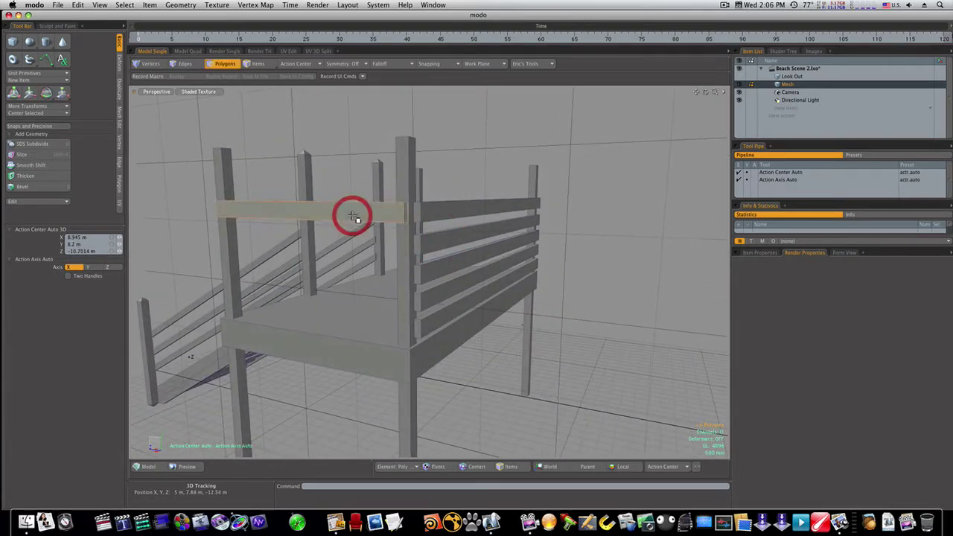
key(w)
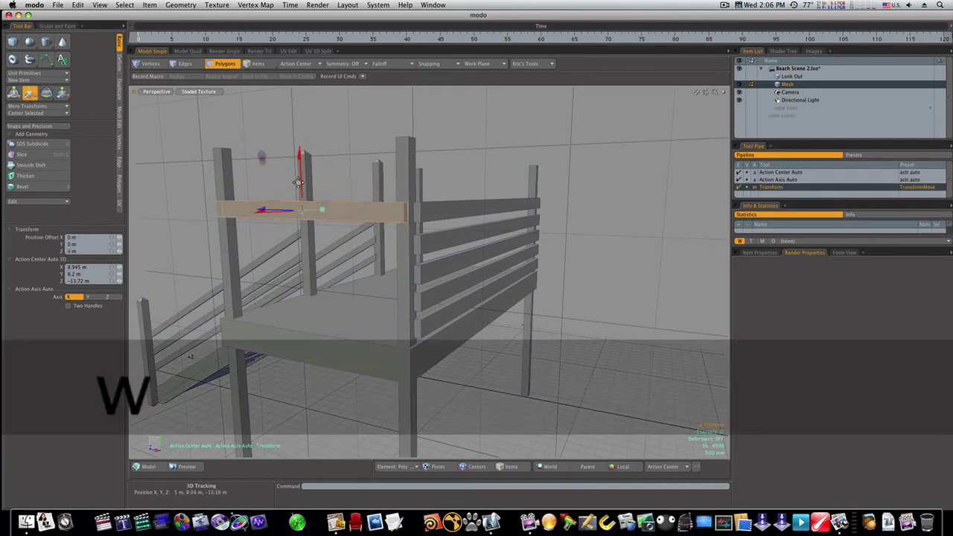
drag(301, 184, 301, 214)
key(space)
- Select both end boards, duplicate them and move the copies down about 1.52 m along Y
click(308, 211)
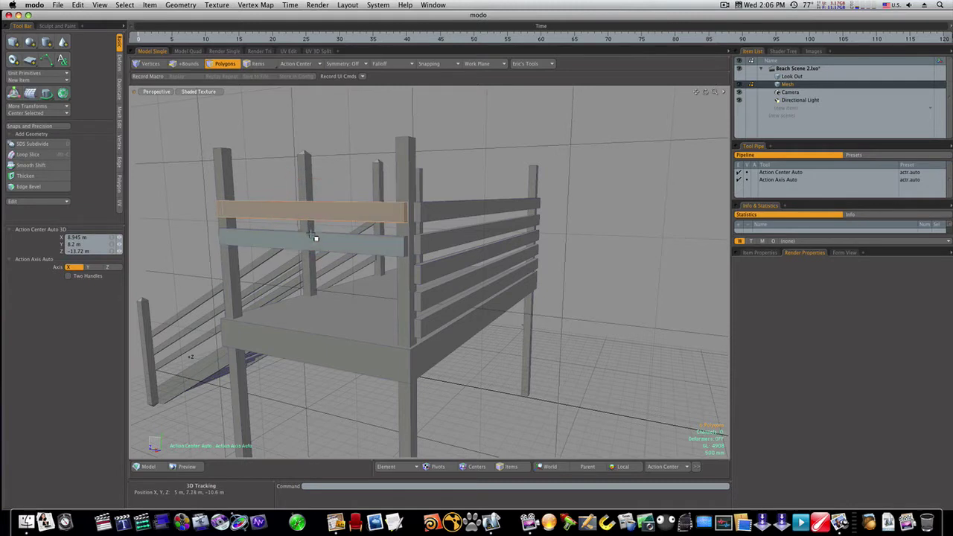
shift+click(310, 235)
key(w)
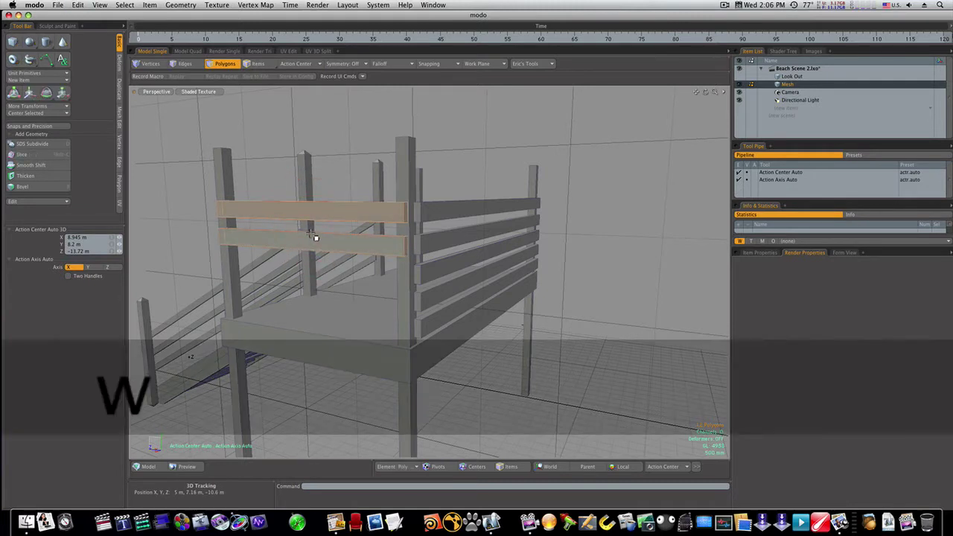
drag(301, 185, 302, 239)
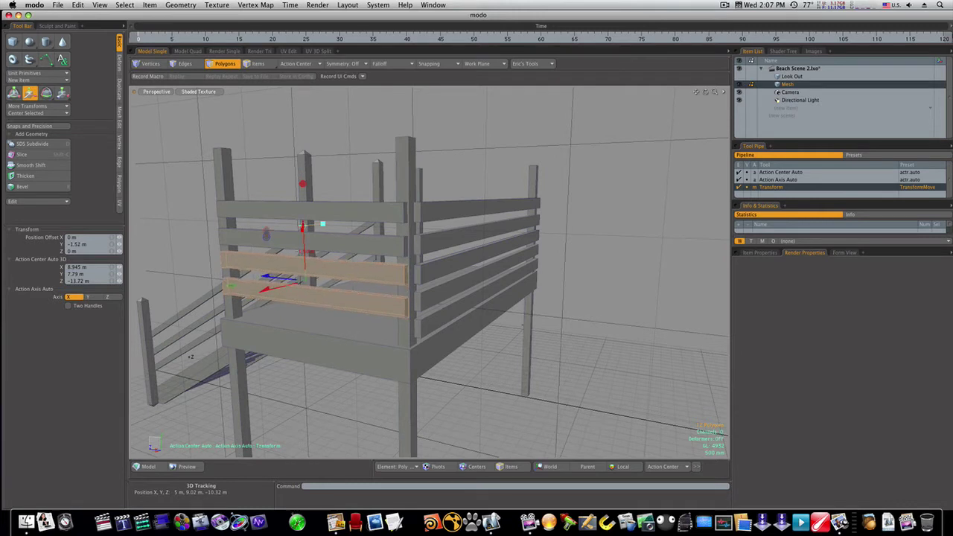
key(space)
- Duplicate the lowest end board and move the copy down to just above the deck edge as a fifth rail
double_click(308, 301)
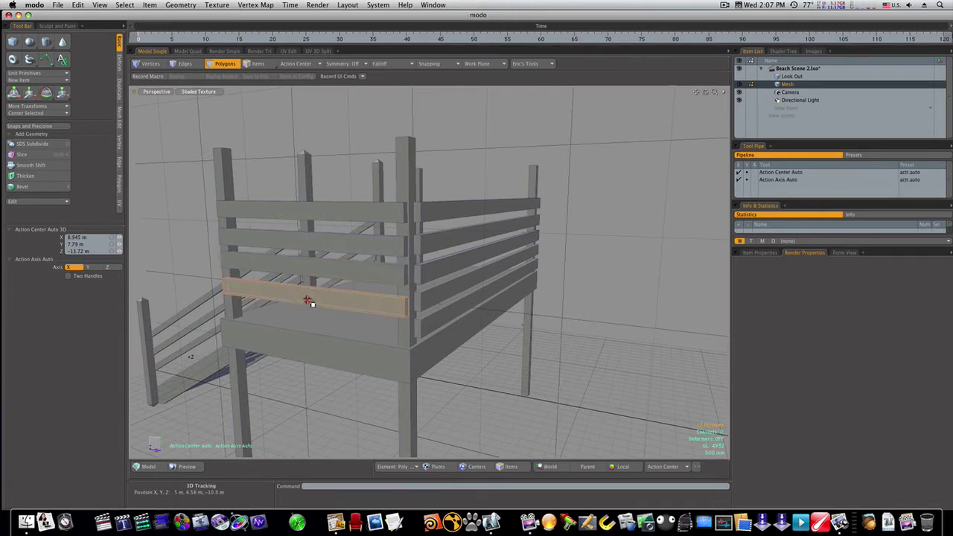
key(w)
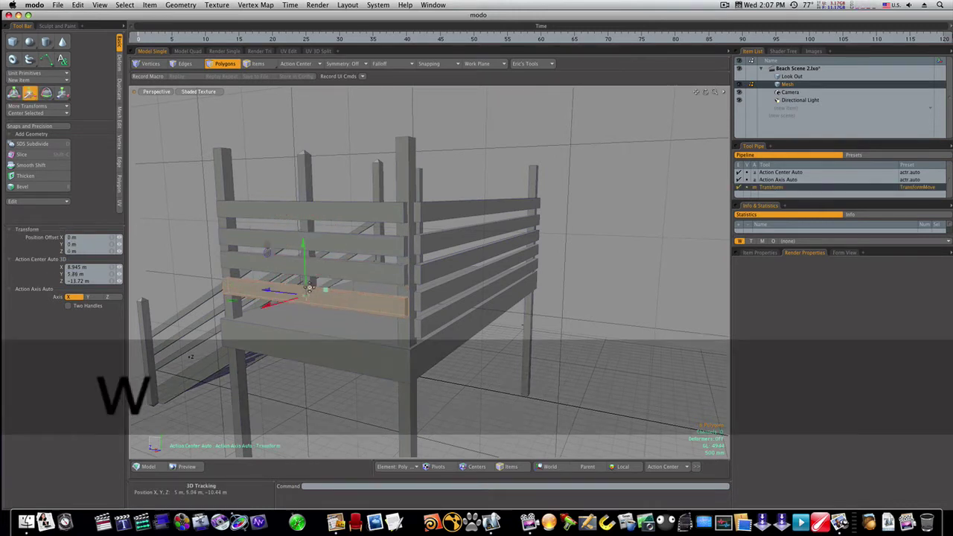
drag(310, 280, 307, 306)
- Select all five end boards, duplicate them and move the copies along negative X to the deck's opposite end
click(308, 298)
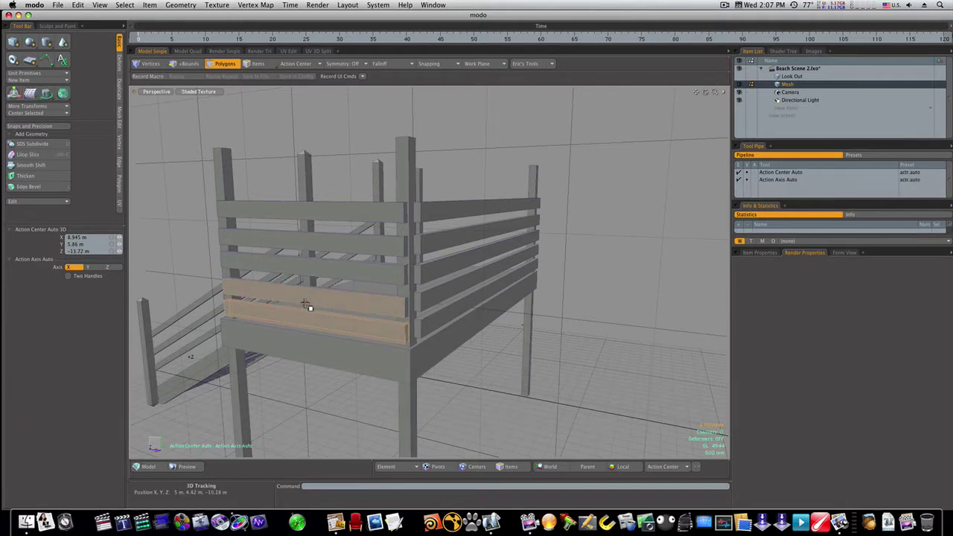
shift+double_click(306, 304)
shift+double_click(311, 273)
shift+double_click(317, 249)
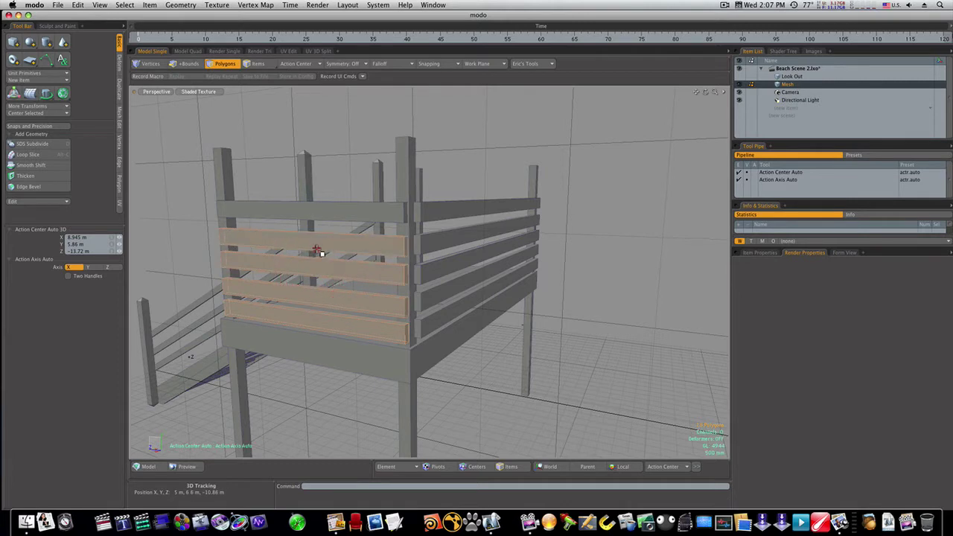
shift+click(335, 206)
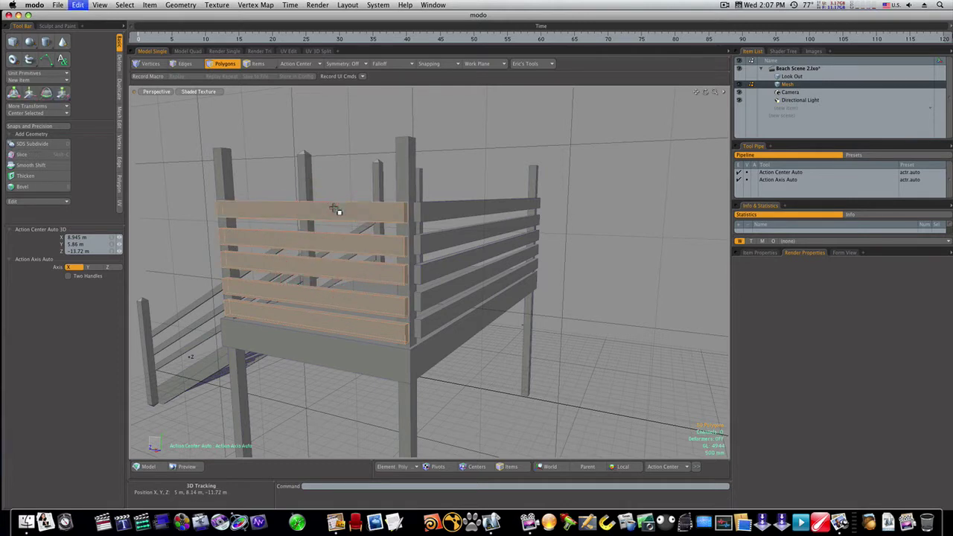
key(w)
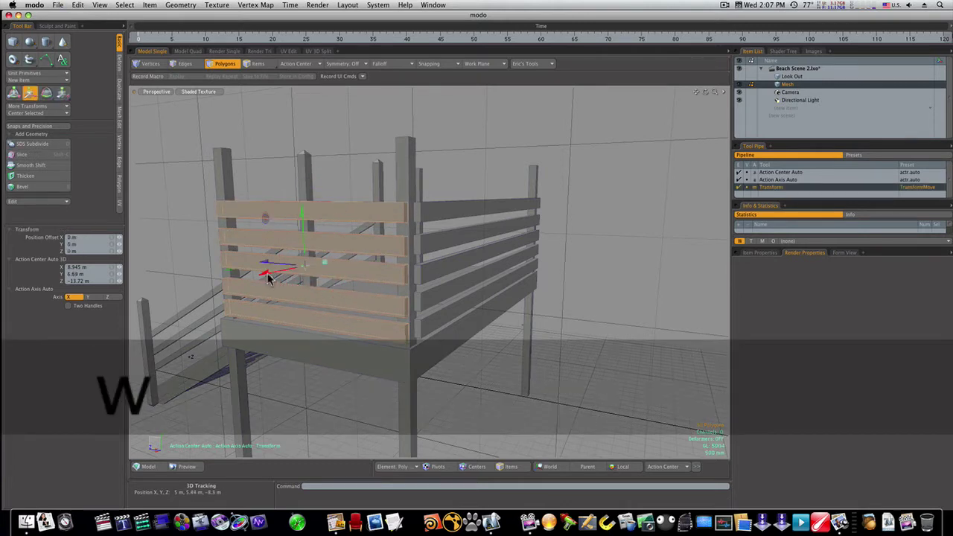
drag(269, 277, 309, 267)
drag(479, 248, 576, 233)
- Fine-tune the copied boards' X offset to about -13.25 m so they rest against the outer side of the posts
alt+shift+drag(662, 265, 647, 245)
click(647, 245)
key(3)
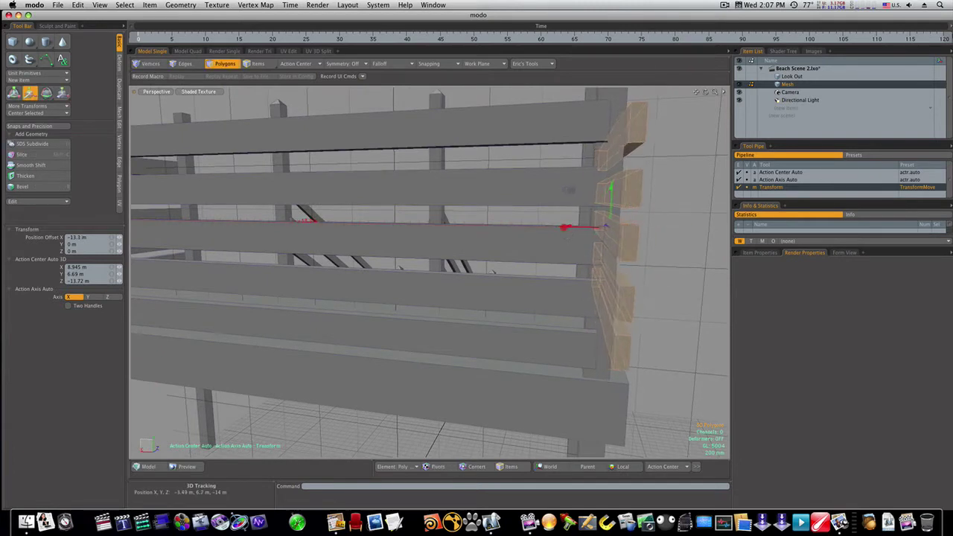
alt+drag(573, 226, 568, 233)
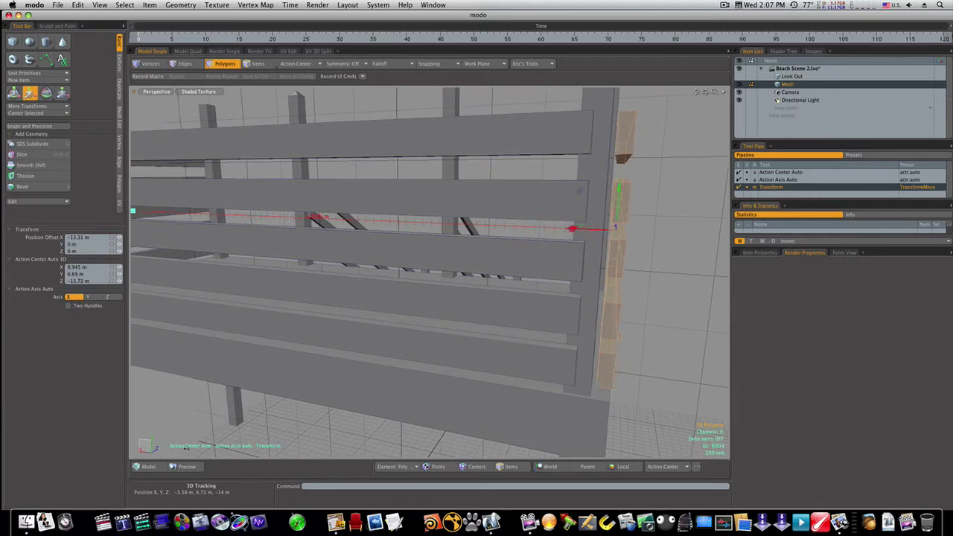
alt+drag(570, 230, 344, 245)
key(space)
click(502, 129)
- Duplicate the lowest board on the deck's negative-X end and move the copy about 3.3 m along X
key(3)
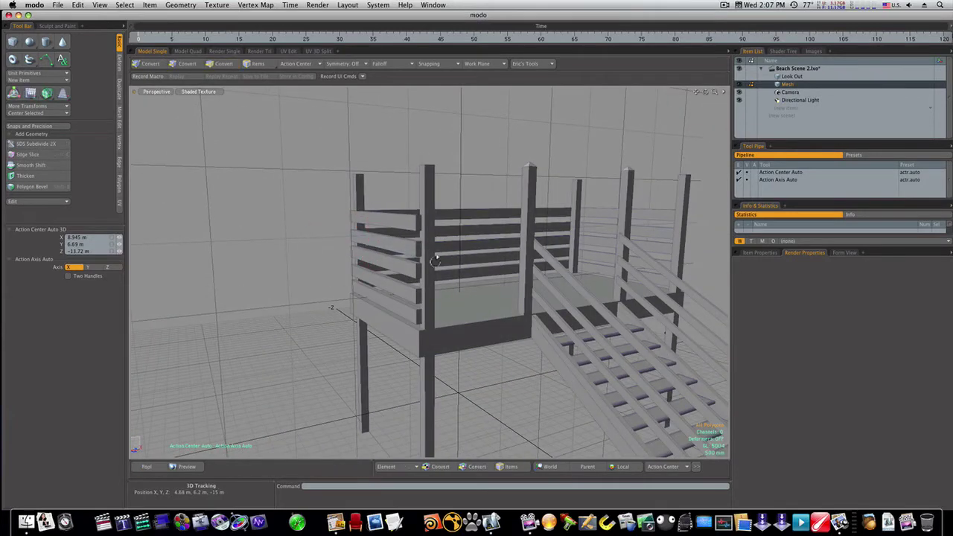
alt+drag(431, 261, 450, 263)
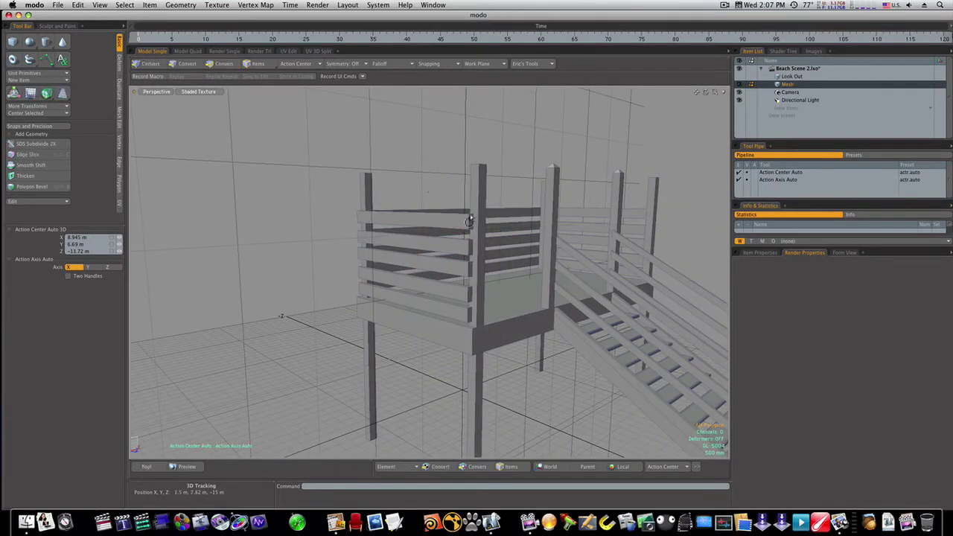
click(441, 305)
key(w)
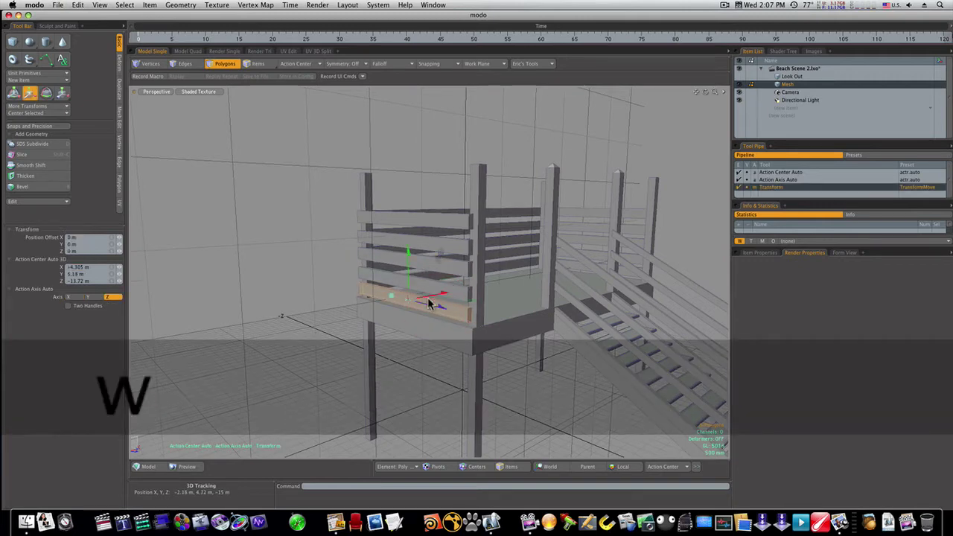
drag(431, 296, 523, 298)
- Rotate the copied board 90° about Y and move it about 3.42 m along Z to the stair side of the deck
key(e)
click(54, 244)
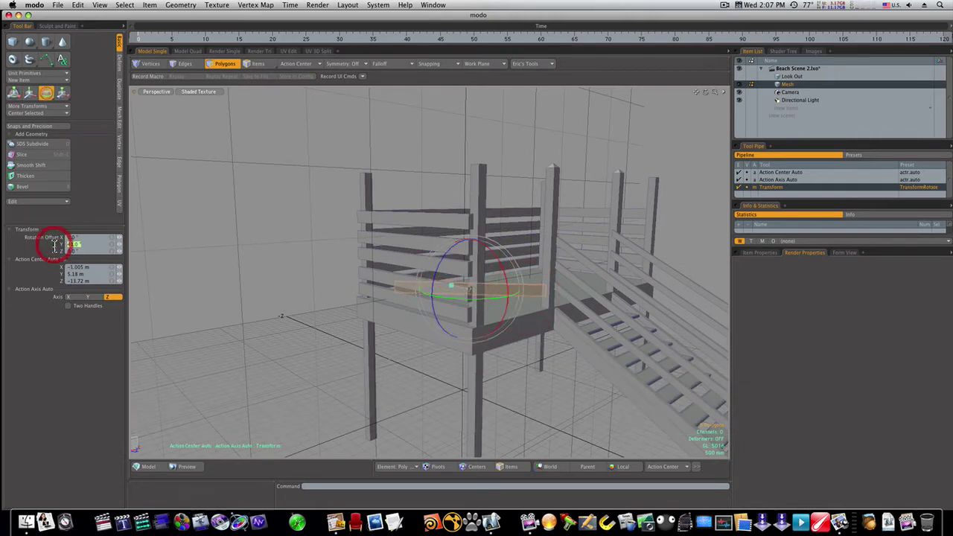
text(90)
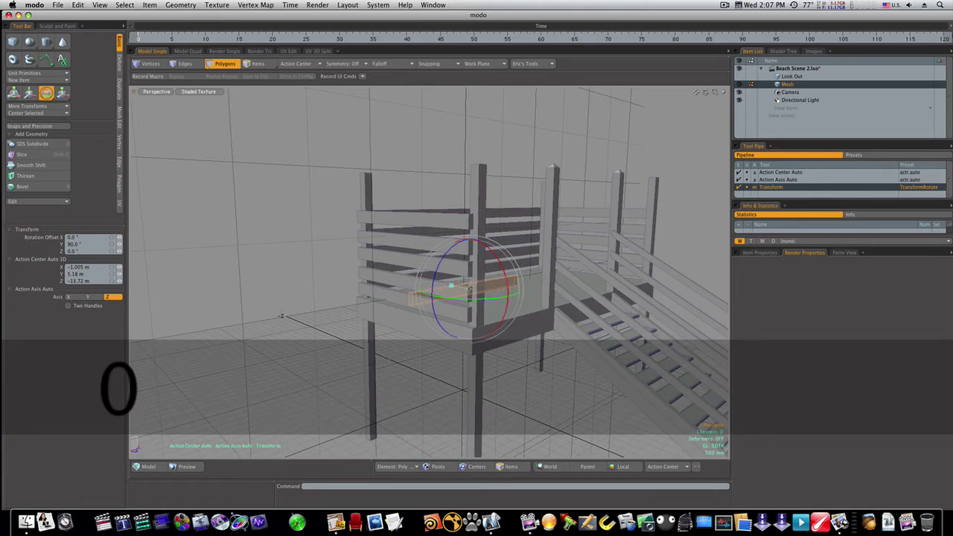
text(w)
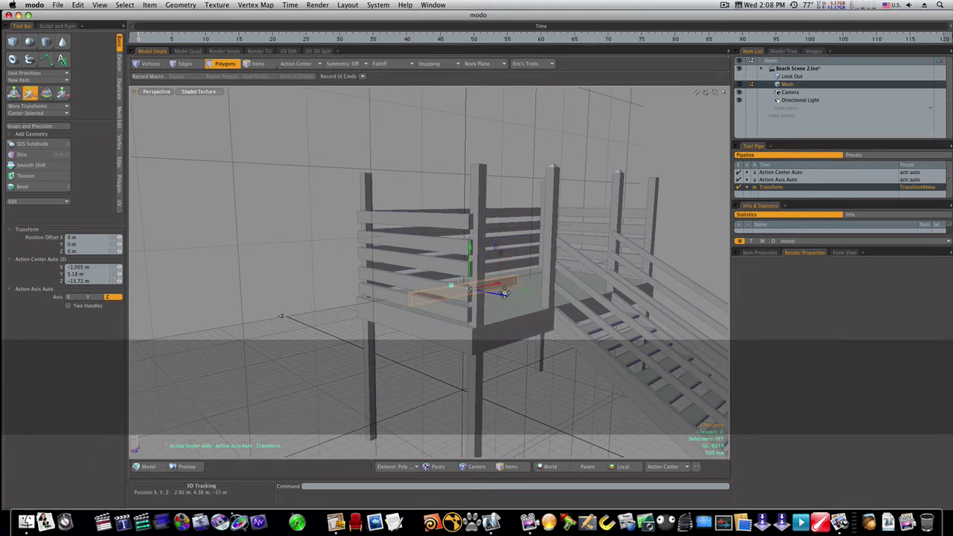
drag(512, 296, 570, 305)
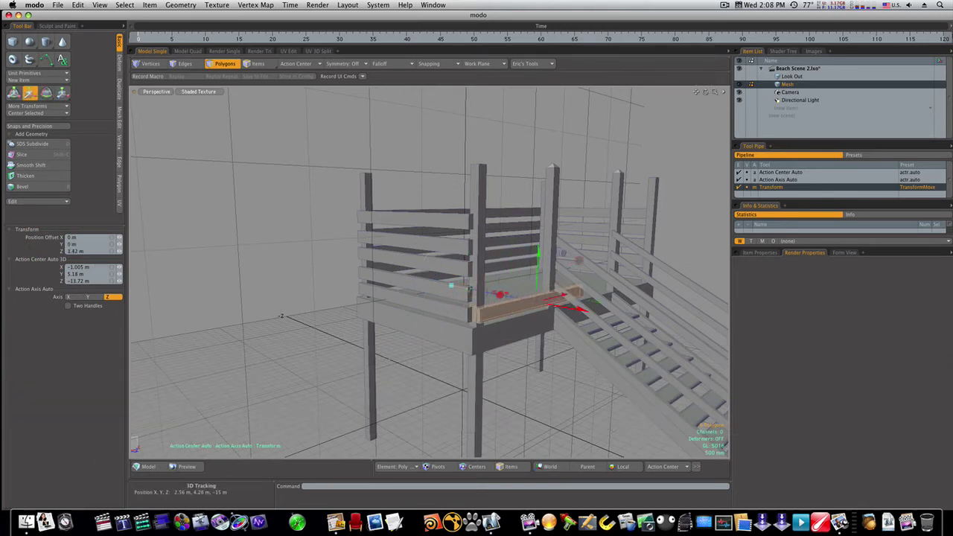
- Shorten the board by scaling it along X, and move it about -1.16 m along X to the corner post
key(r)
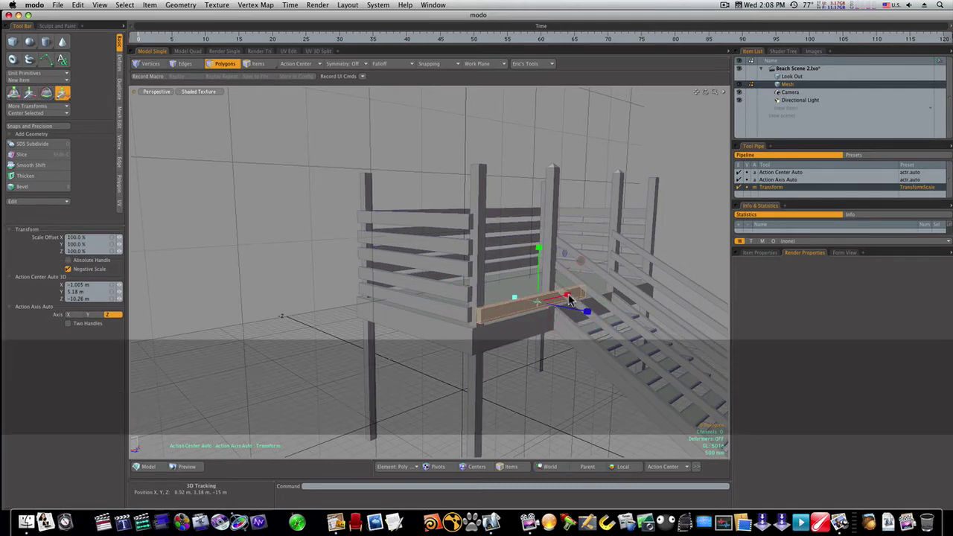
drag(569, 299, 371, 288)
key(w)
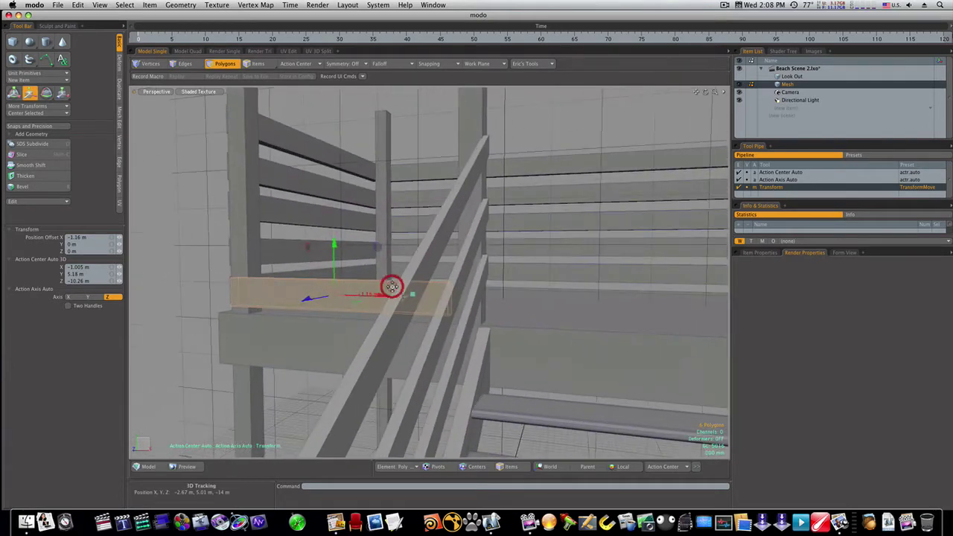
key(space)
- Select the end face of the short board beside the stairs and extend it along X to the stair post
alt+drag(425, 300, 411, 303)
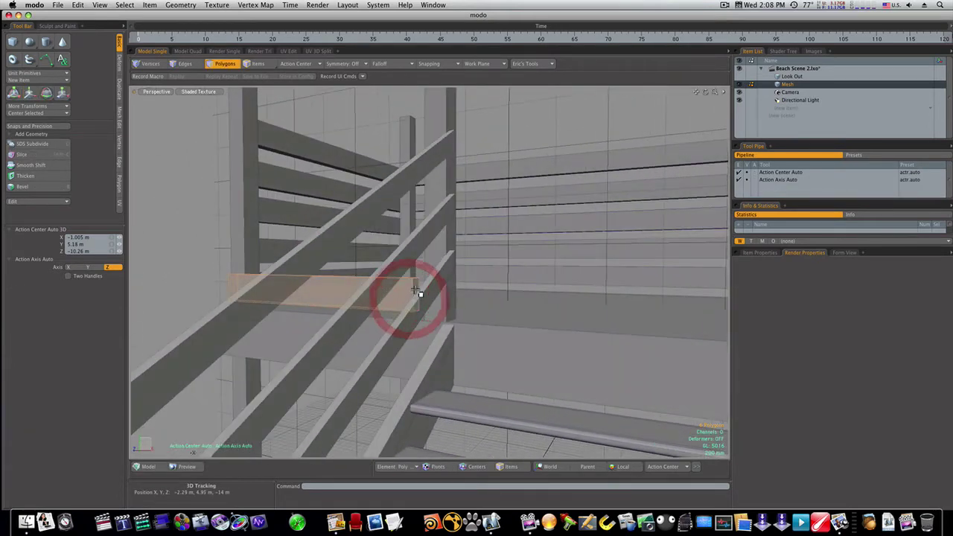
click(415, 291)
key(w)
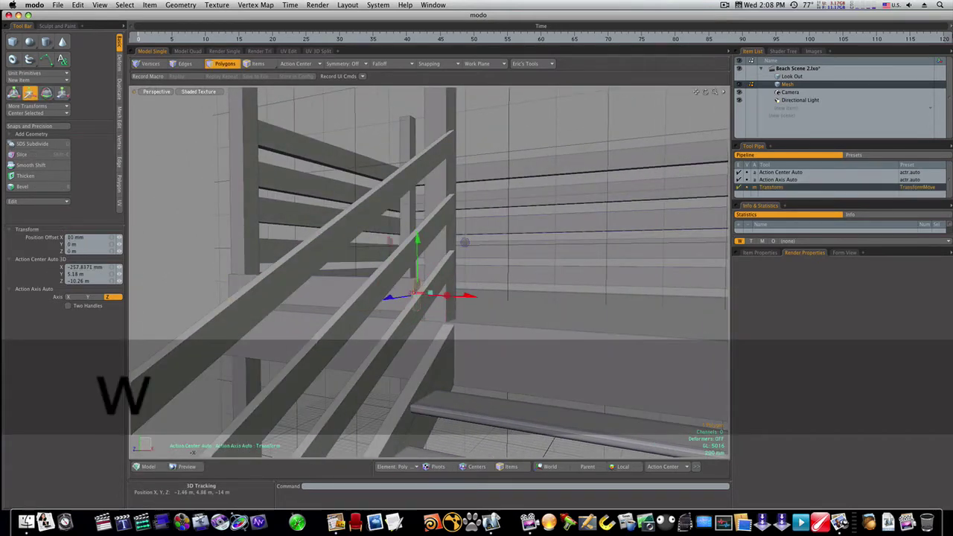
drag(447, 296, 463, 297)
- Select the whole short board, move it 30 mm along Z against the outer side of the posts, and clear the selection
alt+drag(375, 327, 529, 347)
key(q)
click(557, 323)
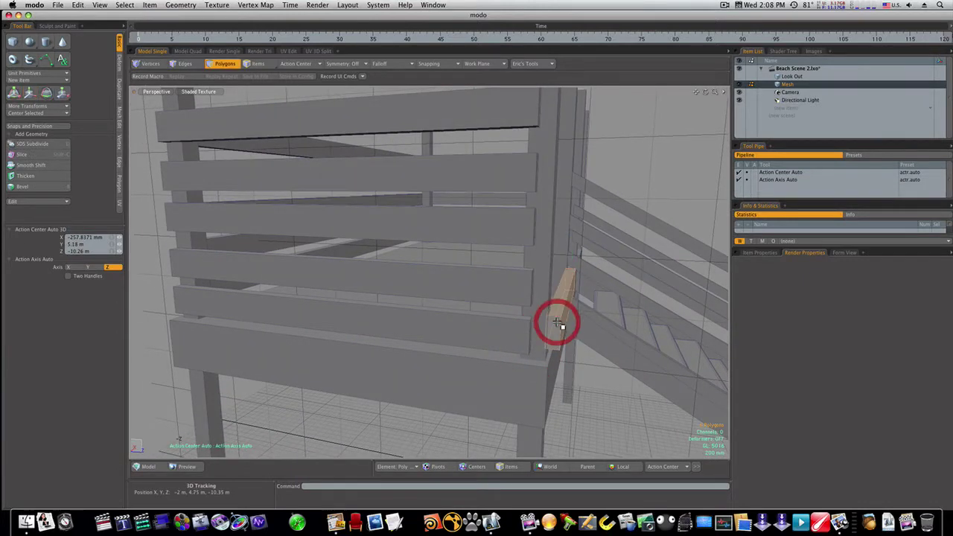
key(w)
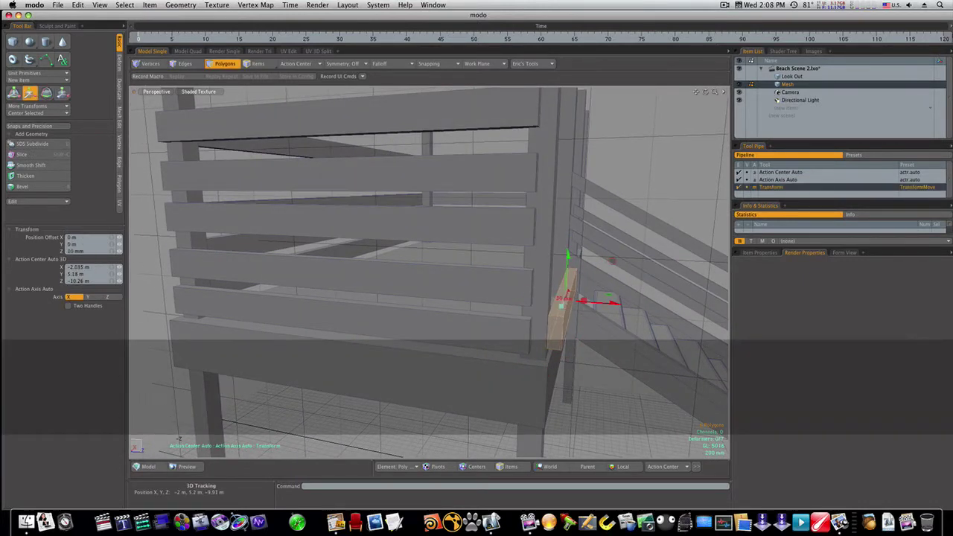
drag(583, 300, 585, 302)
key(q)
click(601, 372)
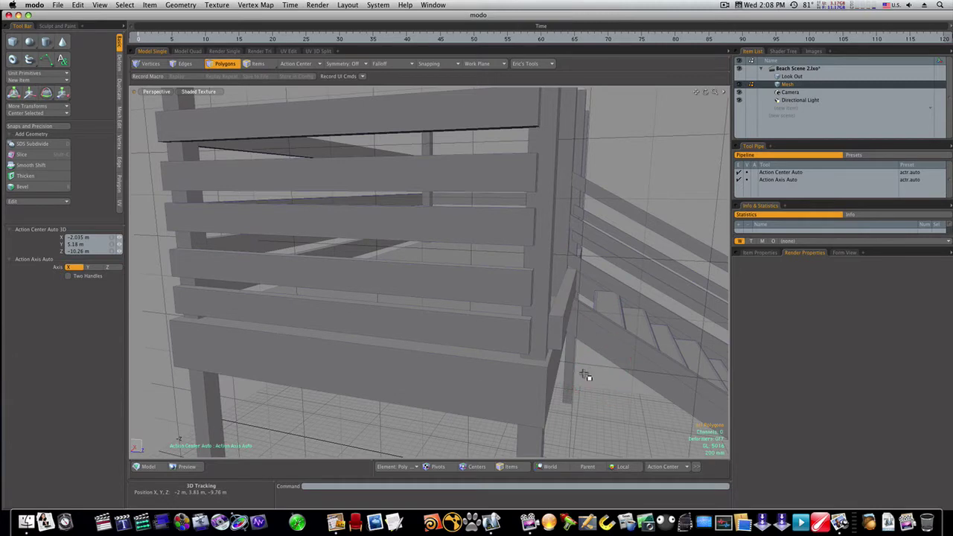
- Duplicate the short stair-side board and move the copy up about 0.69 m as the second rail
alt+drag(577, 372, 497, 376)
click(441, 340)
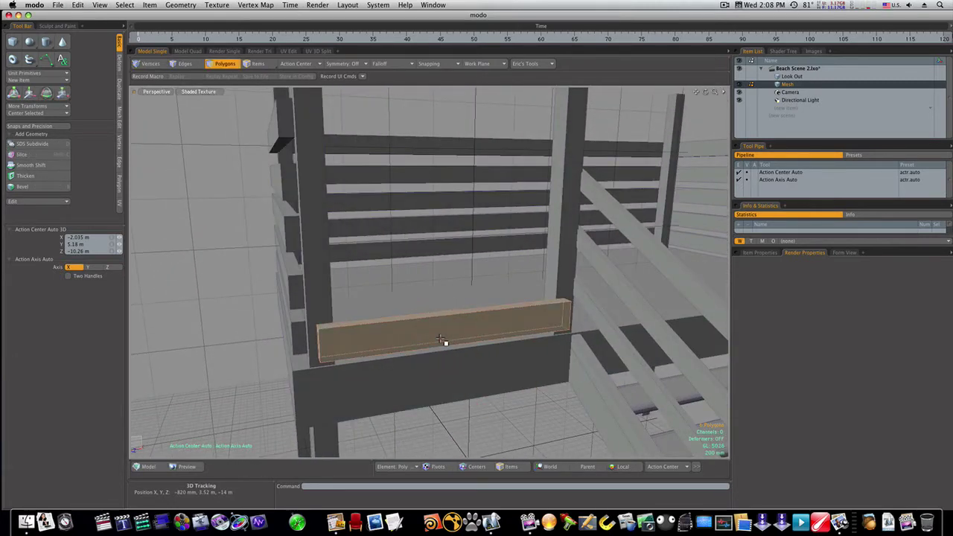
key(w)
drag(456, 290, 457, 243)
key(space)
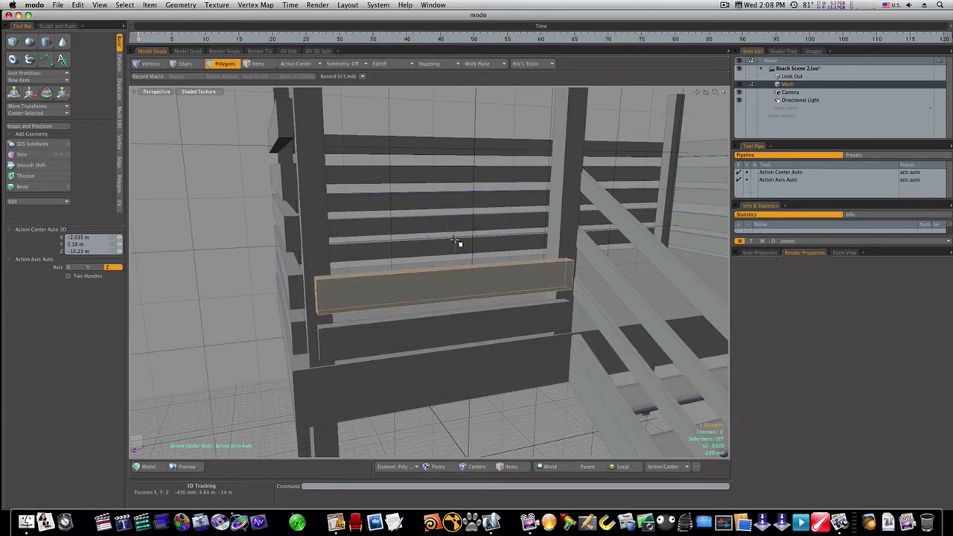
- Duplicate the short board twice more, raising the third rail about 0.81 m and the fourth rail 690 mm
key(w)
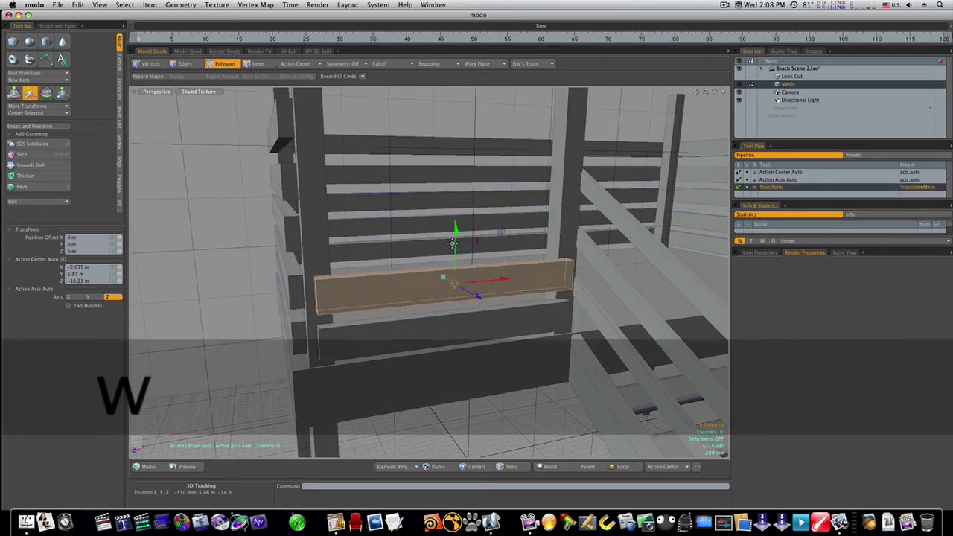
drag(455, 244, 455, 193)
key(space)
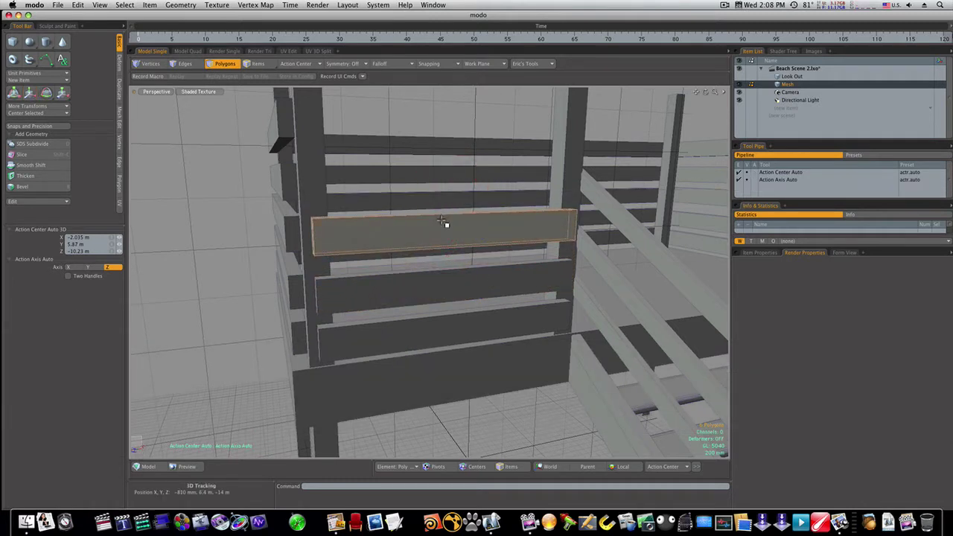
key(w)
drag(444, 225, 454, 228)
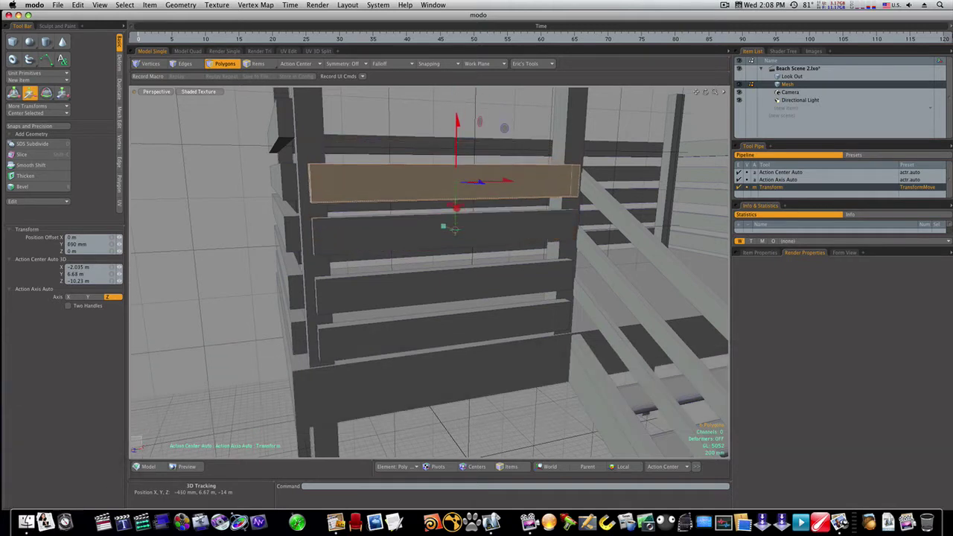
key(space)
- Duplicate the fourth short board and move the copy up about 0.81 m as the top rail
key(super+c)
key(w)
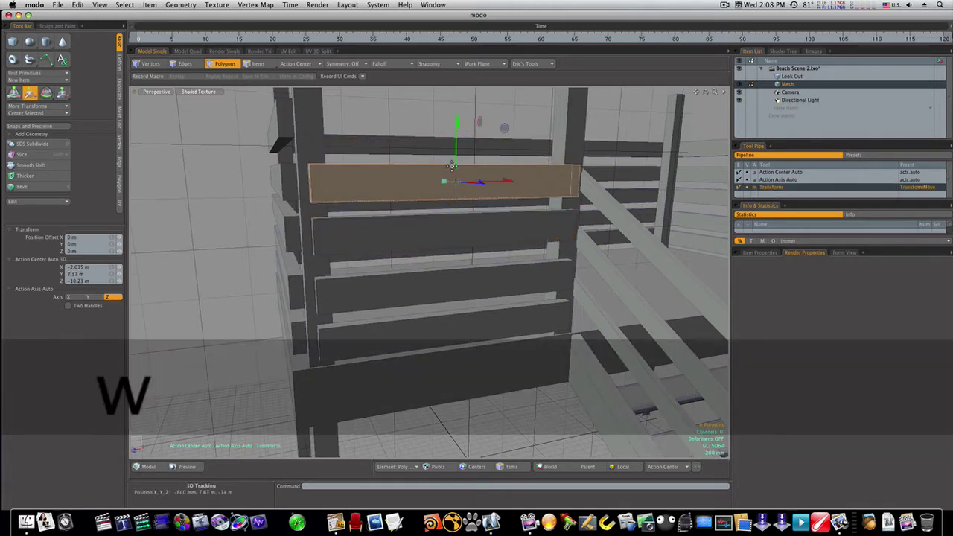
drag(457, 177, 457, 112)
scroll(432, 179, down, 5)
alt+drag(431, 179, 404, 202)
key(space)
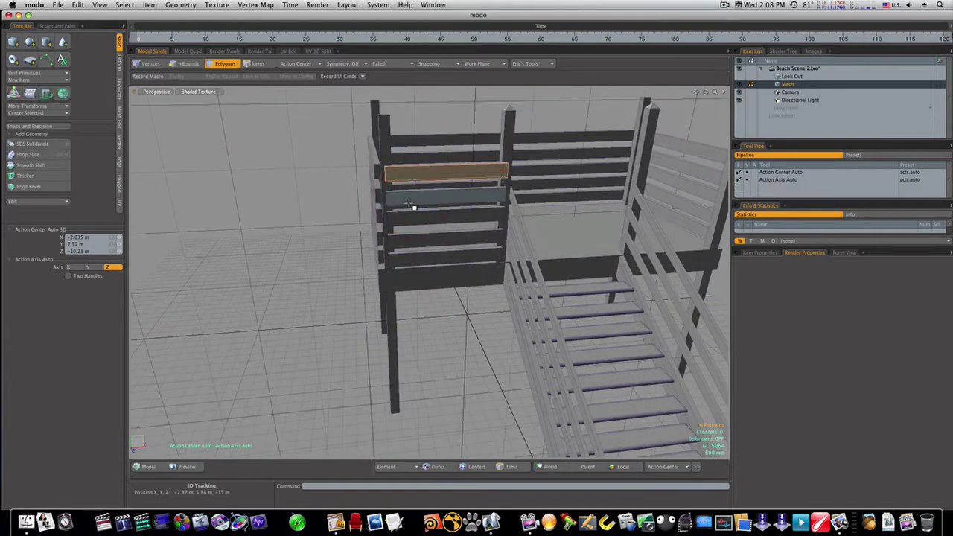
- Select all five short boards, duplicate them and move the copies about 9.04 m along X to the other side of the stairs
shift+click(410, 213)
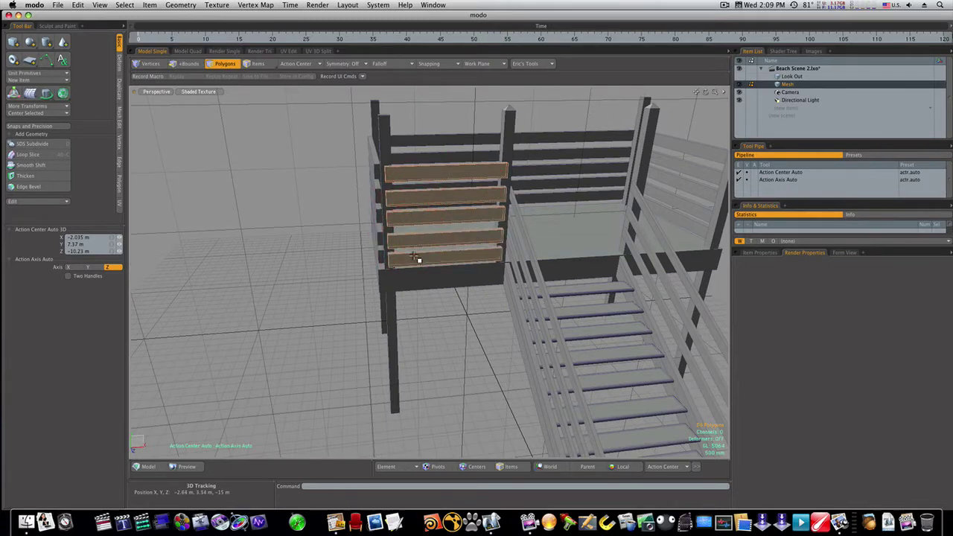
ctrl+click(415, 257)
key(w)
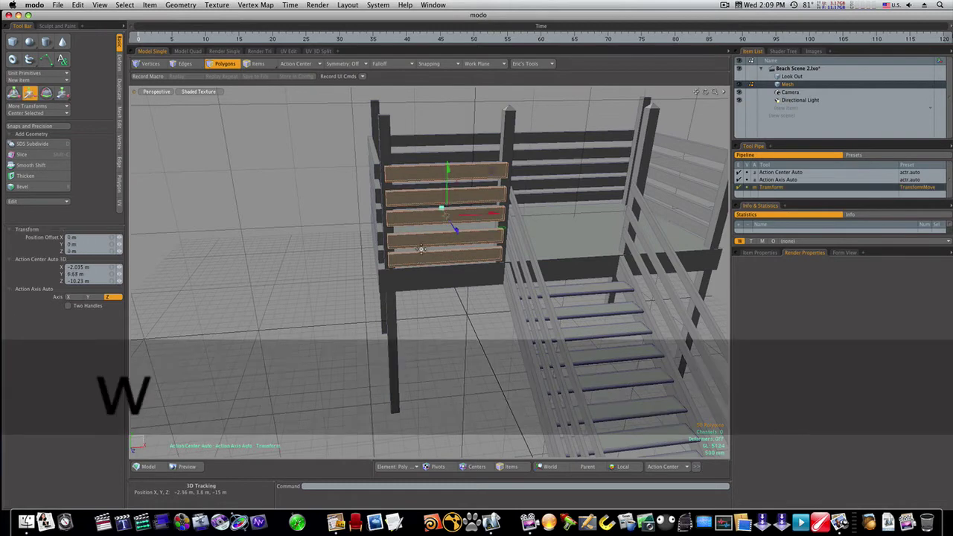
drag(502, 210, 708, 208)
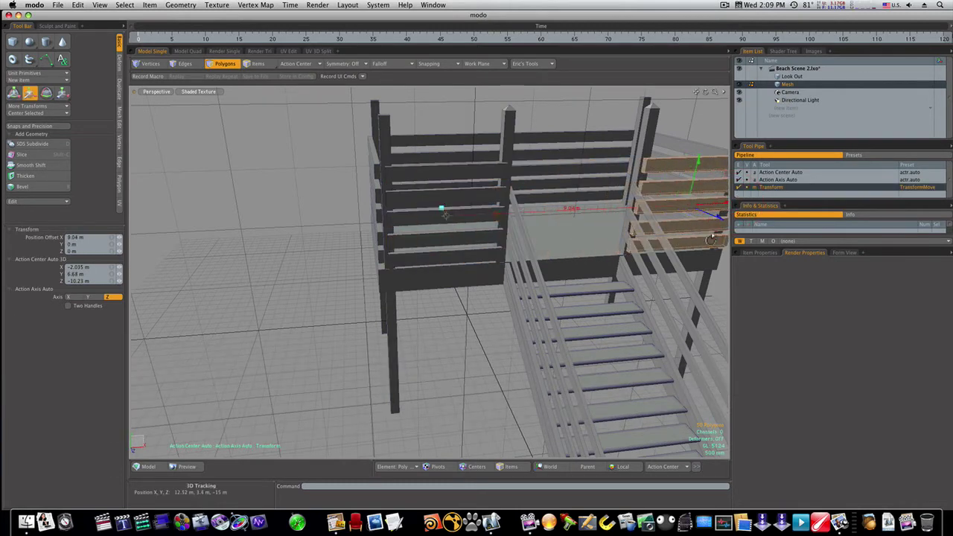
alt+drag(709, 241, 548, 254)
key(space)
- Move the outer end faces of the five copied short boards along X to meet the corner of the deck
click(538, 210)
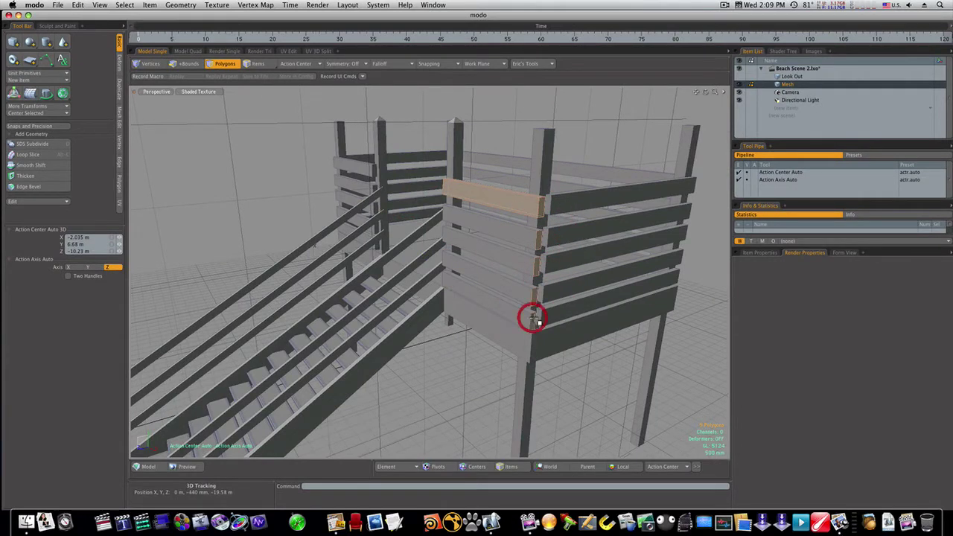
key(w)
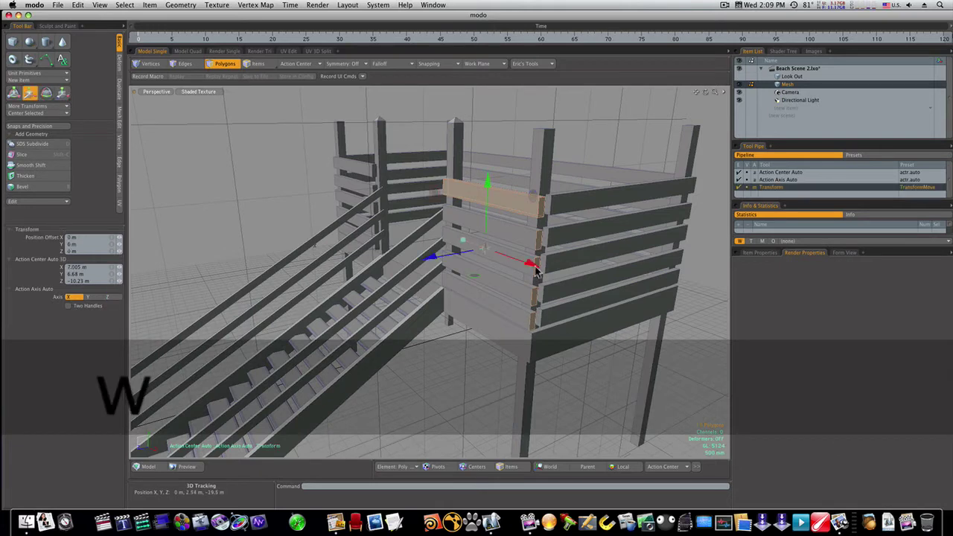
mouse_move(537, 266)
mouse_down()
mouse_move(571, 295)
mouse_move(554, 294)
mouse_move(571, 223)
mouse_up()
key(space)
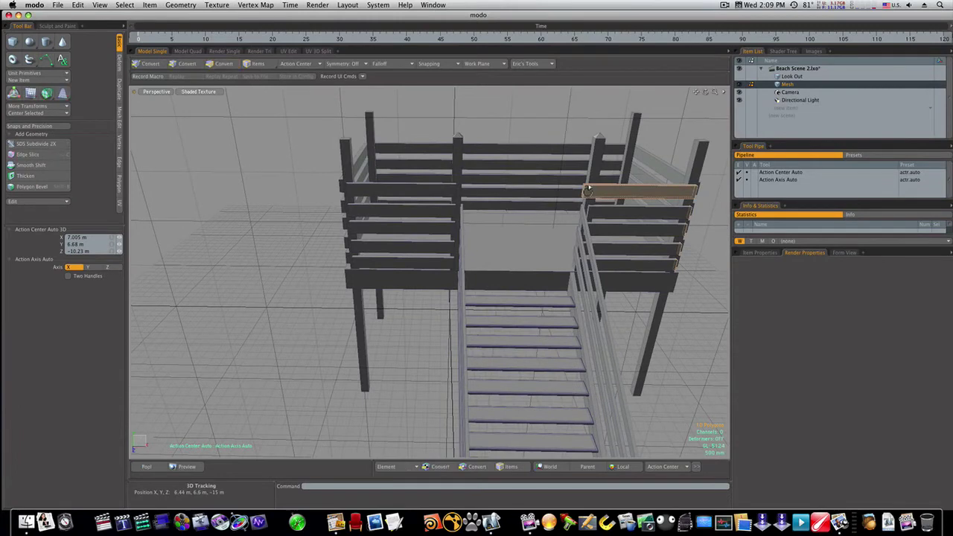
- Select the stair-side end face of the copied top rail and move it 290 mm along X toward the stair post
ctrl+alt+drag(587, 189, 608, 193)
click(584, 190)
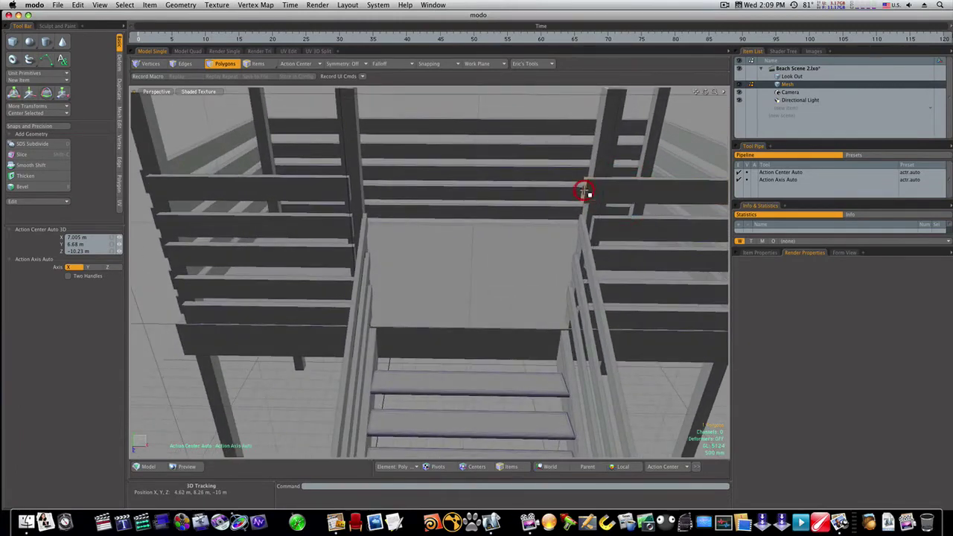
key(w)
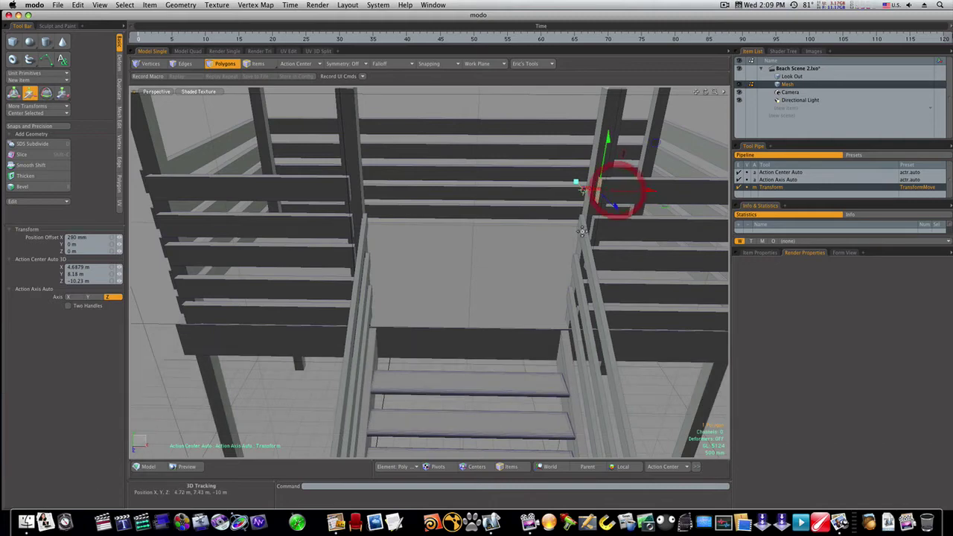
ctrl+alt+drag(576, 249, 518, 227)
alt+drag(543, 264, 359, 297)
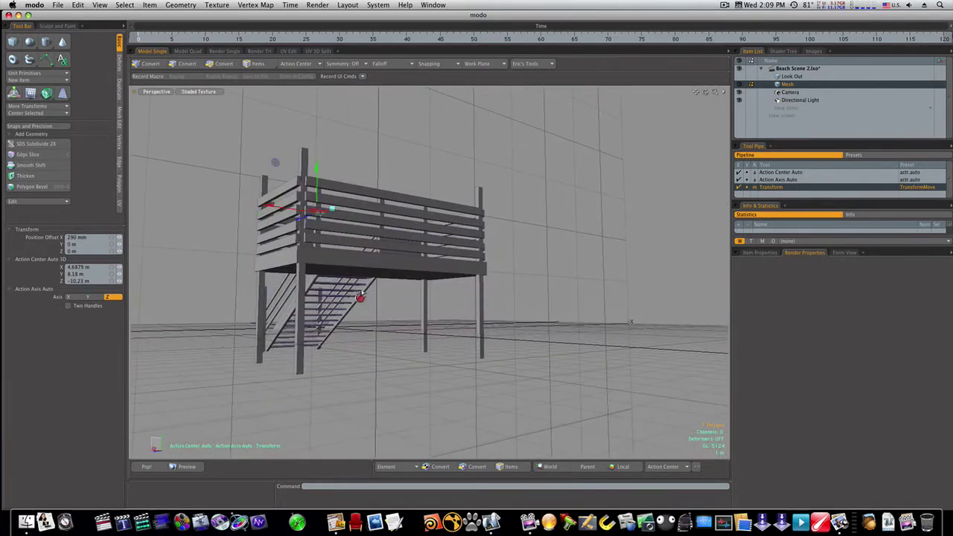
- Duplicate the lowest long board on the back side and move the copy down along Y to near the base of the posts
key(3)
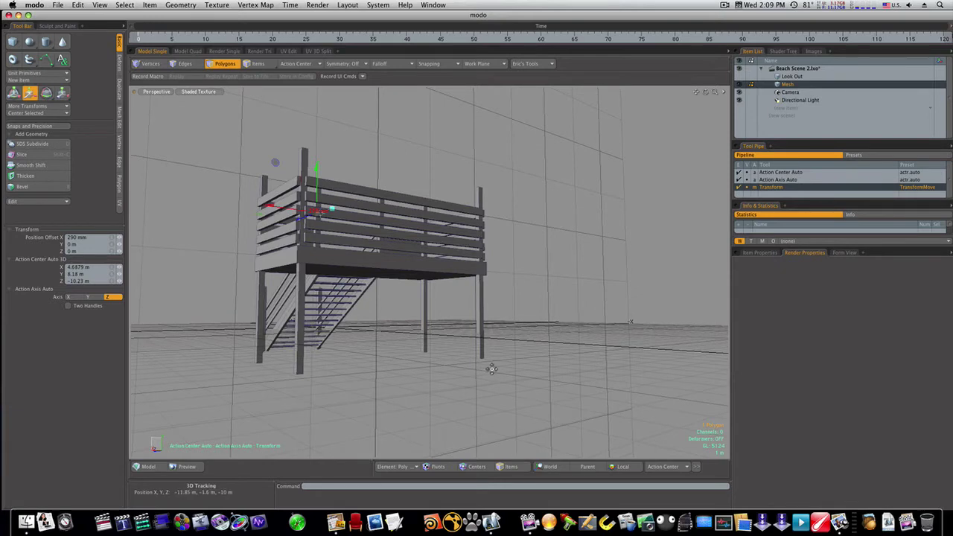
alt+drag(250, 235, 227, 244)
key(space)
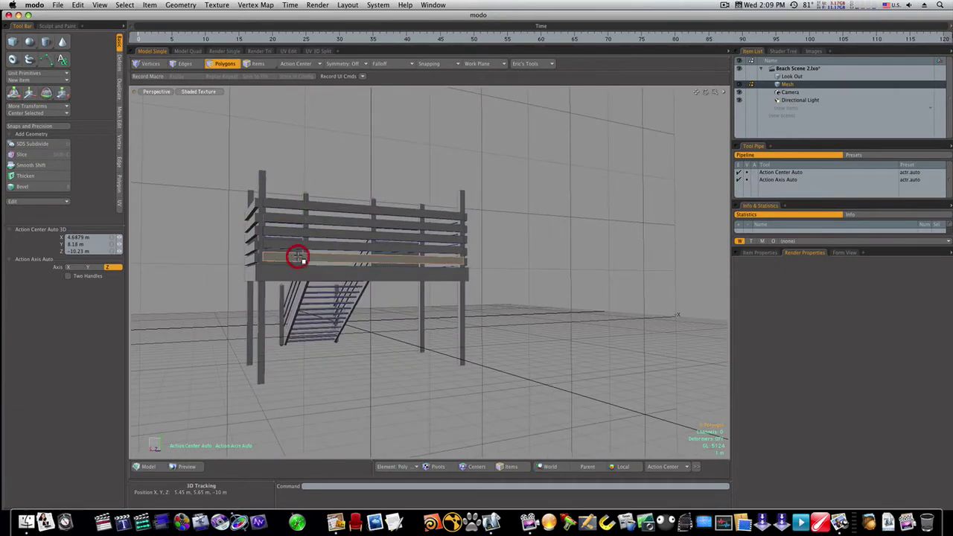
click(299, 257)
key(w)
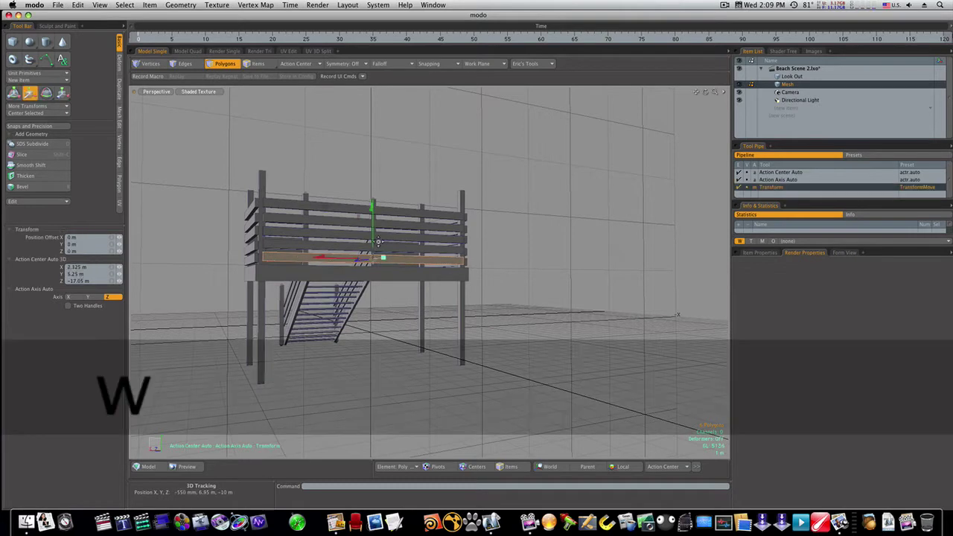
drag(372, 209, 390, 335)
key(space)
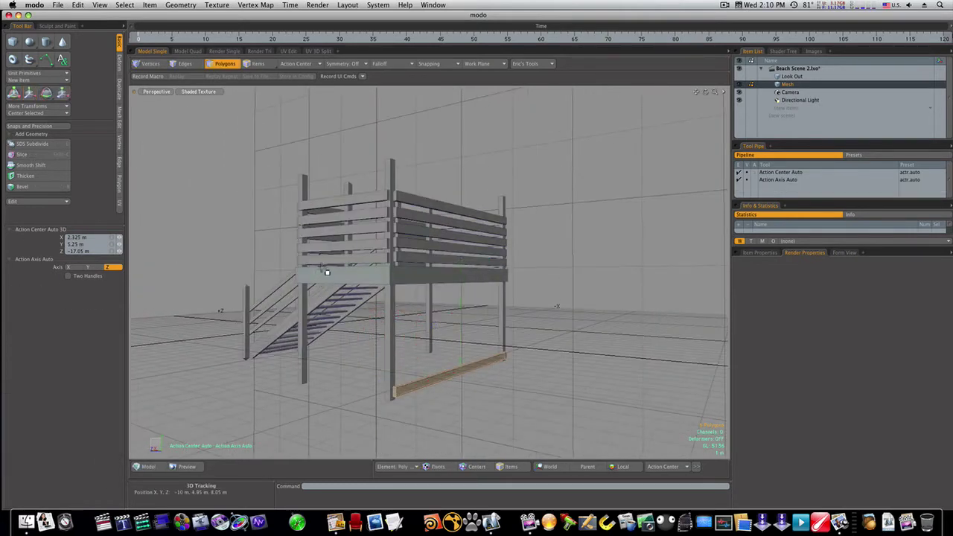
- Duplicate the lowest railing boards on the deck's two short sides and move the copies 6.5 m down along Y to the base of the posts
click(323, 259)
click(326, 262)
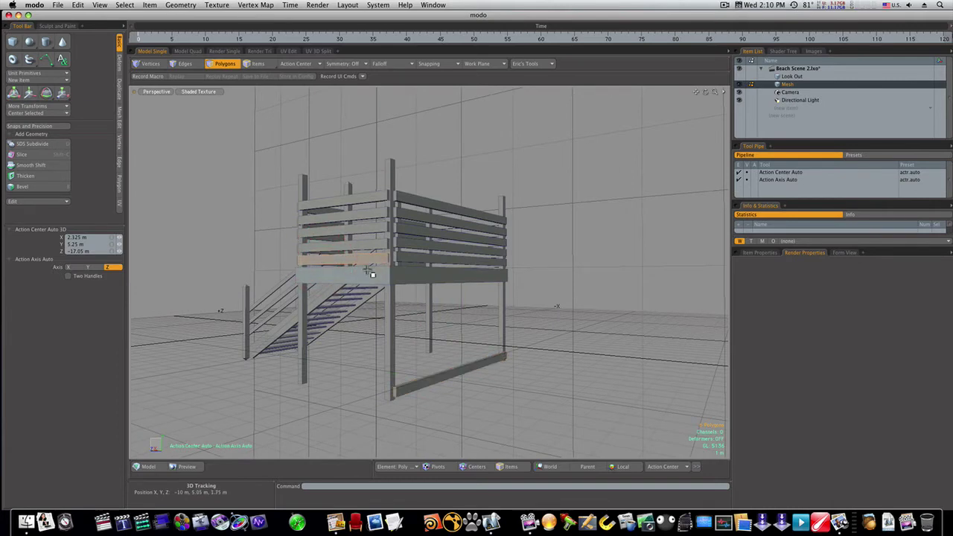
alt+drag(376, 274, 372, 298)
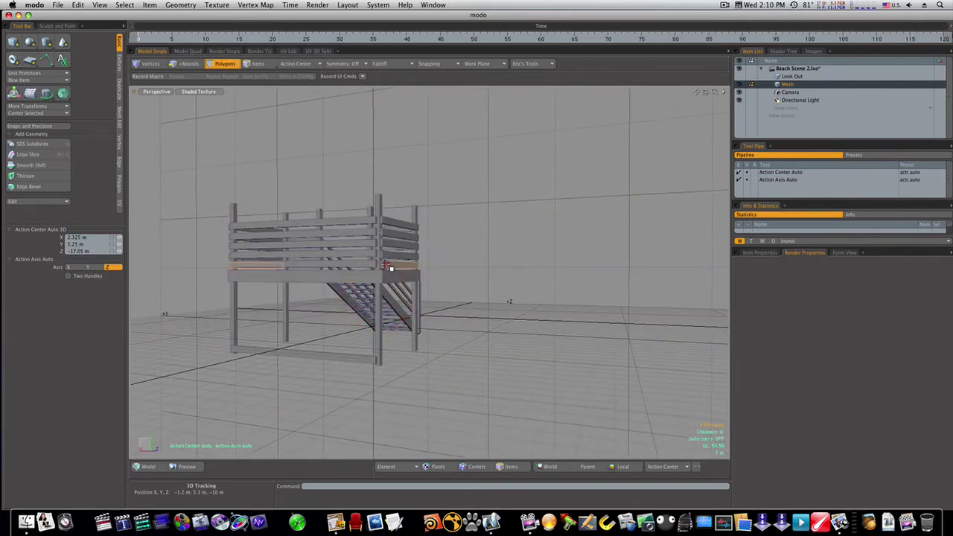
key(w)
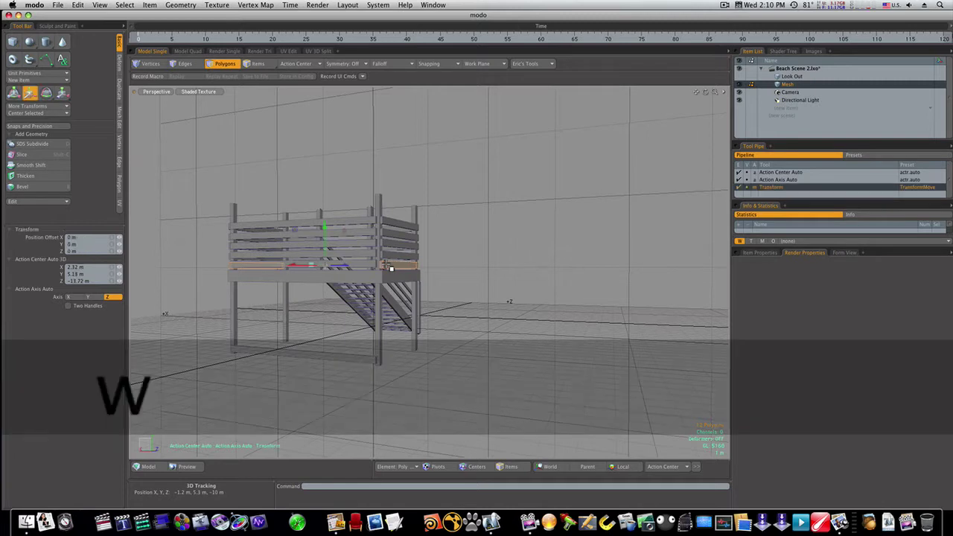
drag(328, 232, 327, 305)
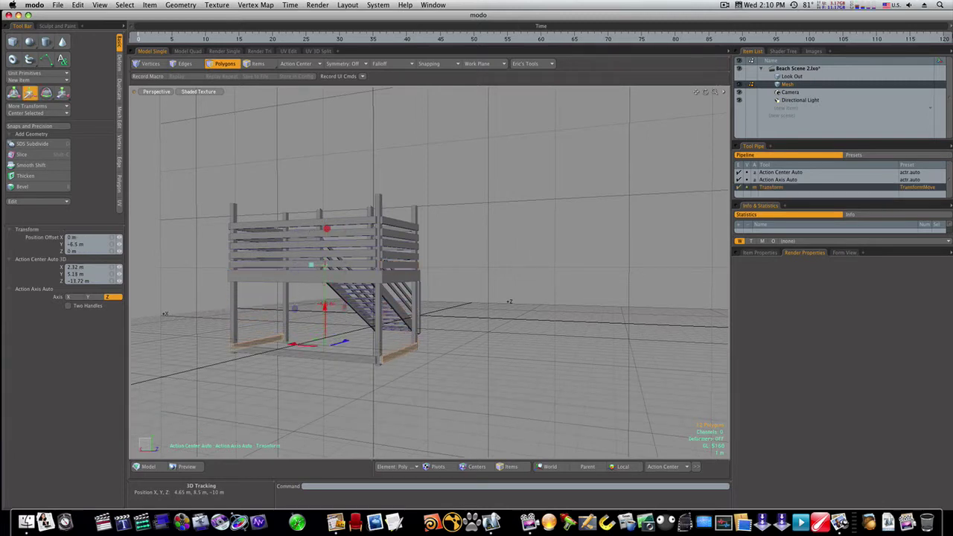
key(space)
click(420, 317)
alt+drag(451, 311, 499, 302)
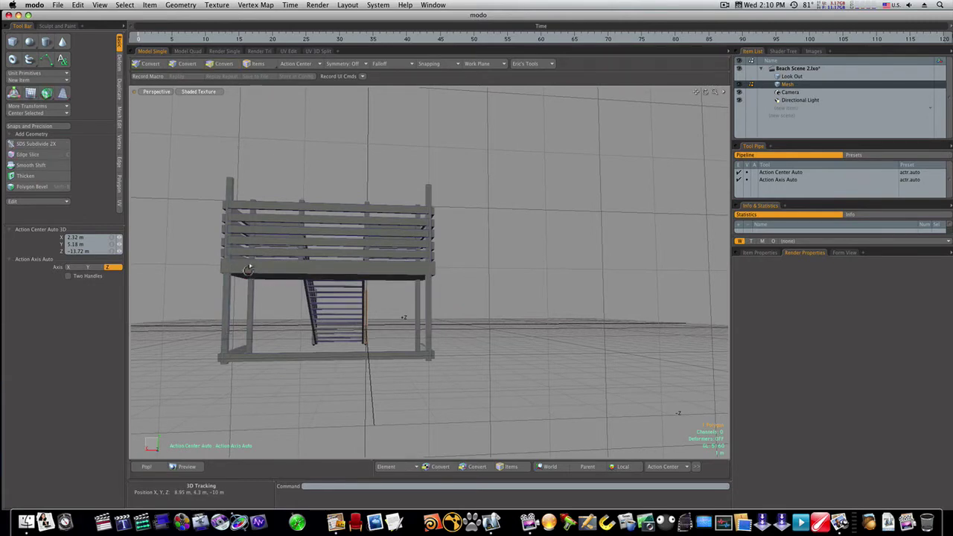
- Draw a box about 5.2 m long, 1.2 m deep and 140 mm thick over the front railing on the −X side of the stairs
alt+drag(258, 287, 325, 257)
key(ctrl+space)
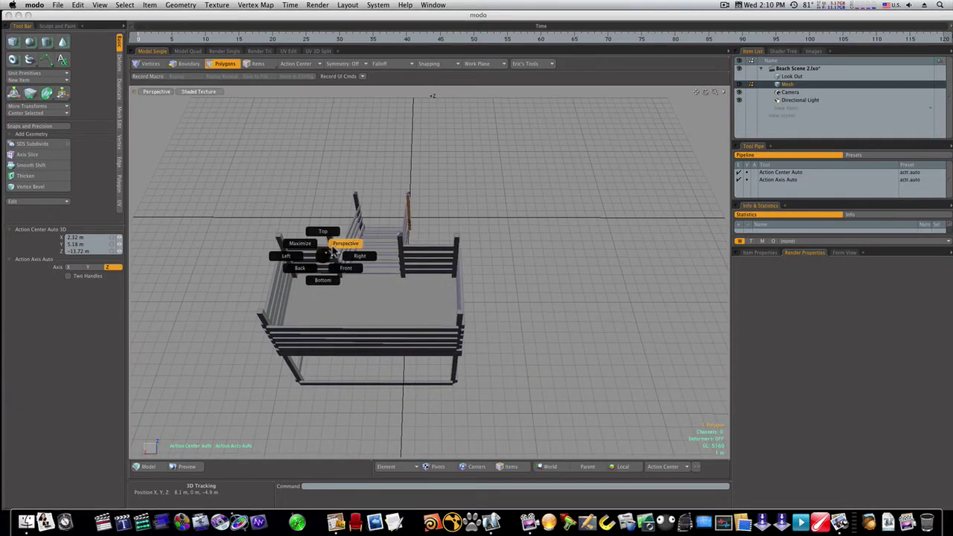
click(329, 233)
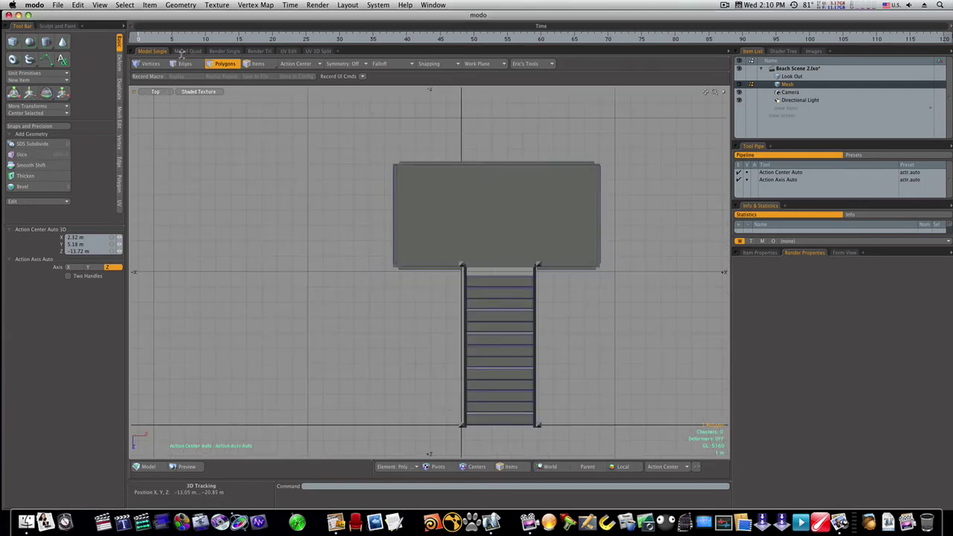
click(15, 43)
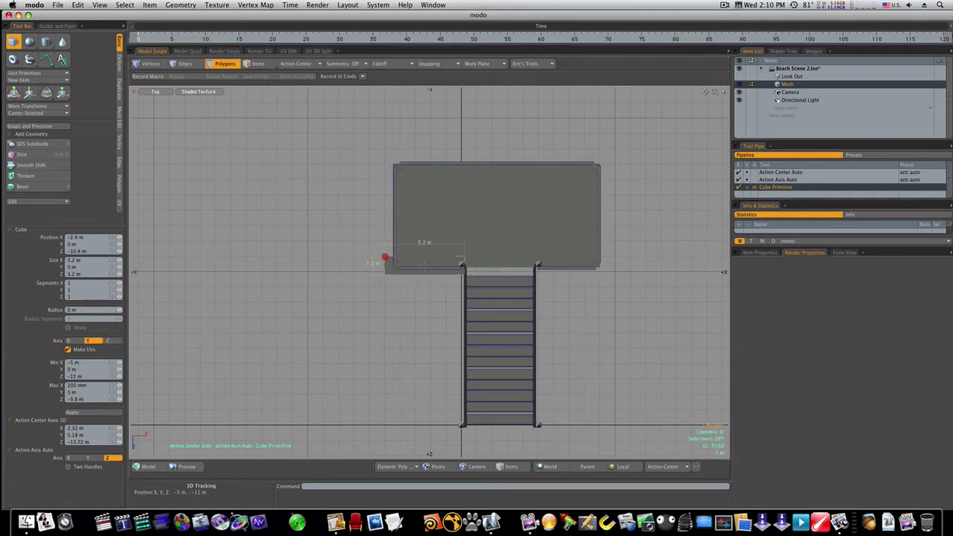
key(ctrl+space)
click(406, 247)
alt+drag(406, 250, 139, 179)
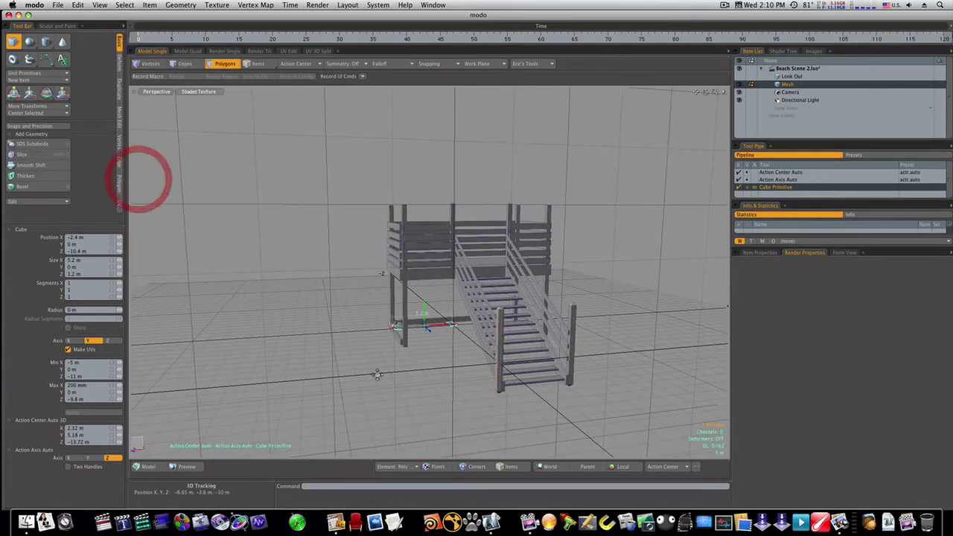
ctrl+alt+drag(422, 339, 467, 340)
click(467, 342)
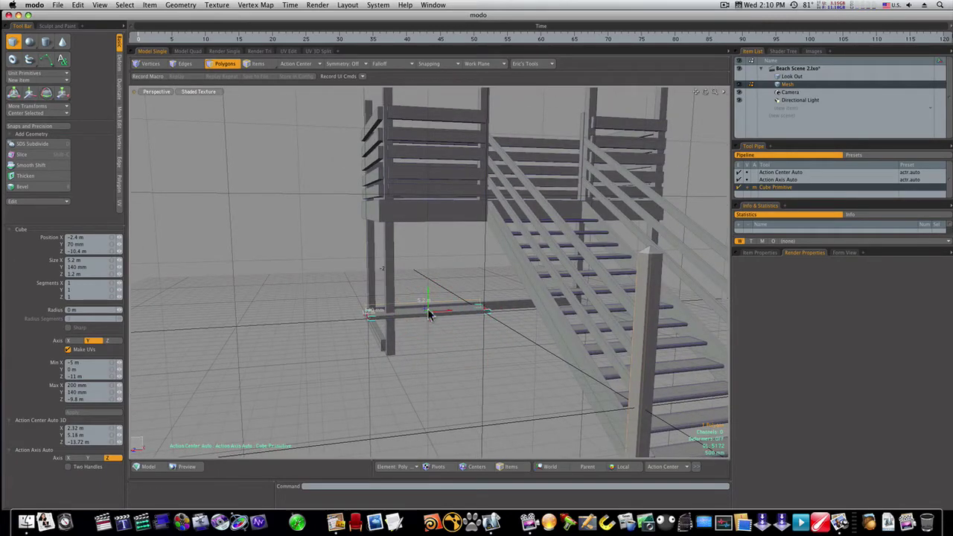
- Raise the box onto the front posts at about 10.15 m in Y and resize it to about 4.68 m by 1.15 m as a cap board
drag(428, 299, 449, 237)
drag(424, 191, 423, 187)
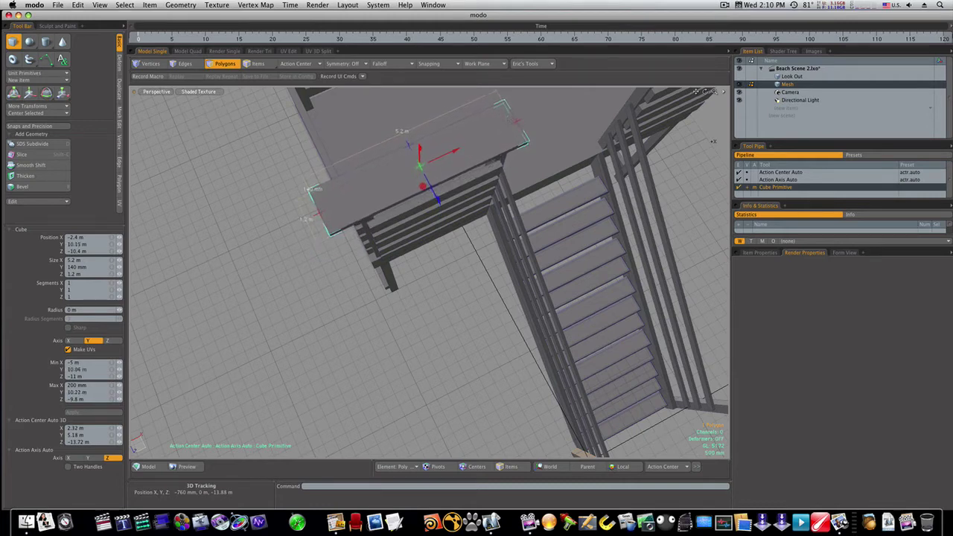
click(422, 187)
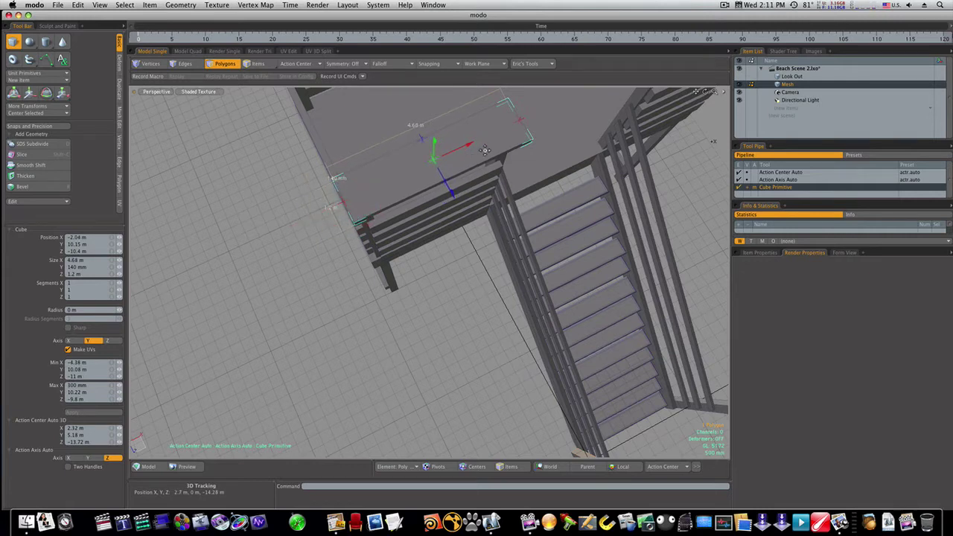
alt+drag(487, 152, 343, 103)
alt+shift+drag(425, 117, 416, 187)
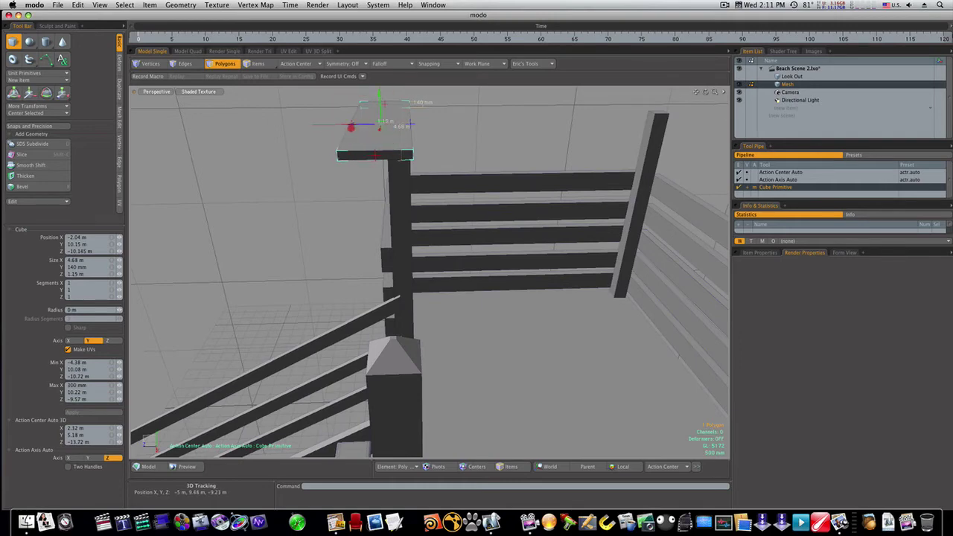
alt+drag(366, 128, 520, 161)
key(space)
click(522, 166)
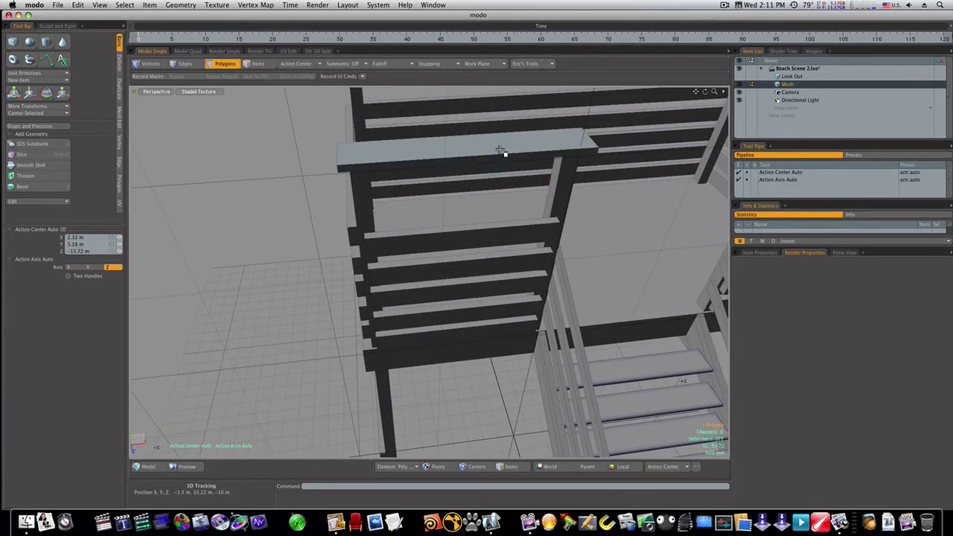
- Duplicate the cap board and move the copy 8.8 m along X and −30 mm along Y above the railing across the stairs
click(499, 150)
key(w)
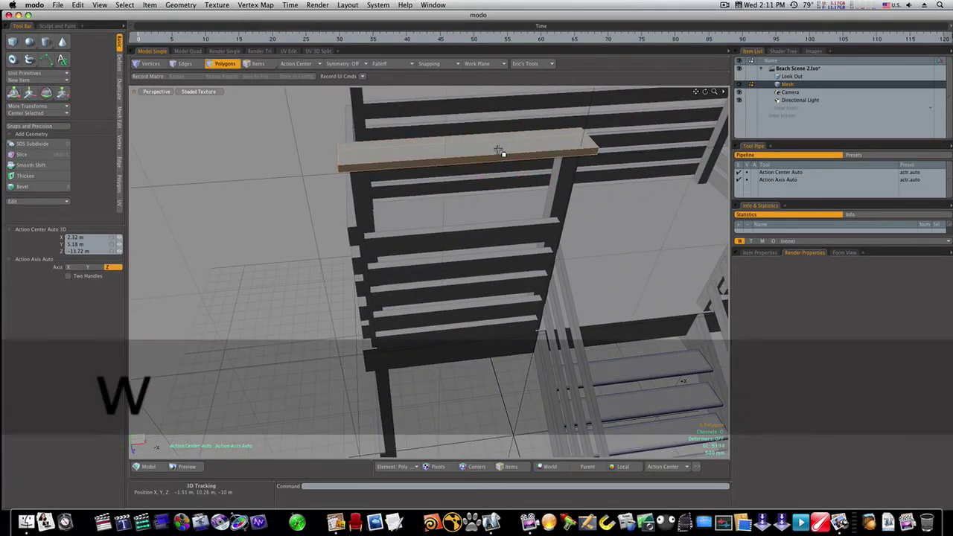
alt+drag(500, 150, 550, 186)
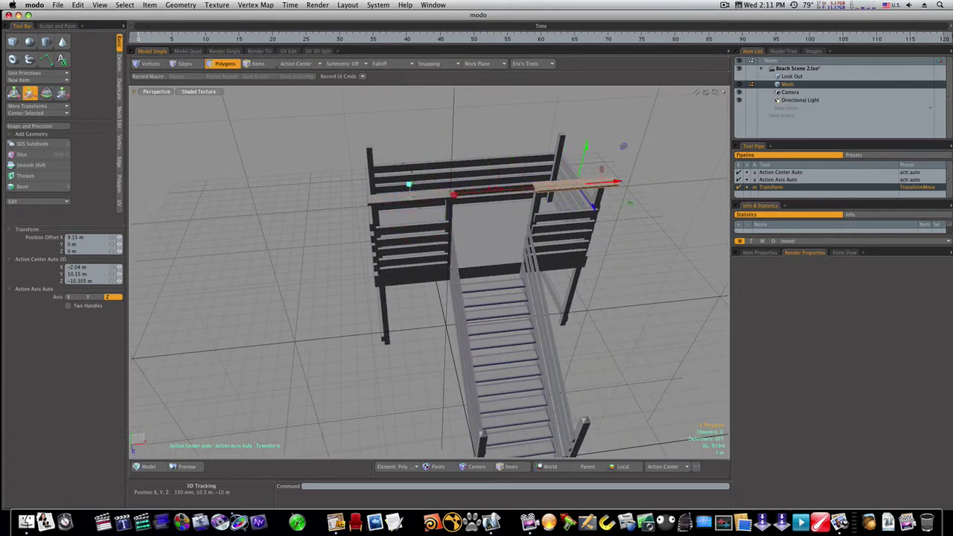
click(611, 183)
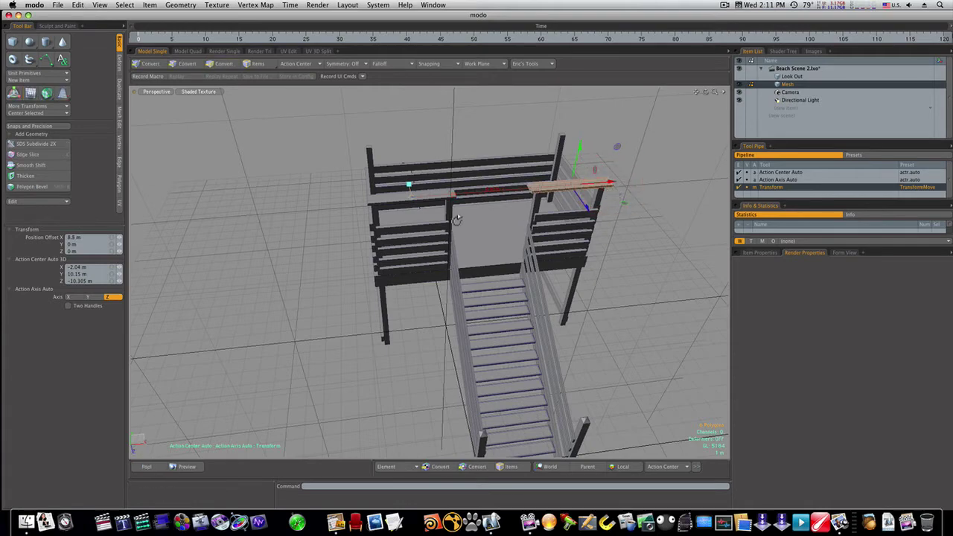
alt+drag(396, 210, 530, 178)
alt+drag(504, 232, 522, 197)
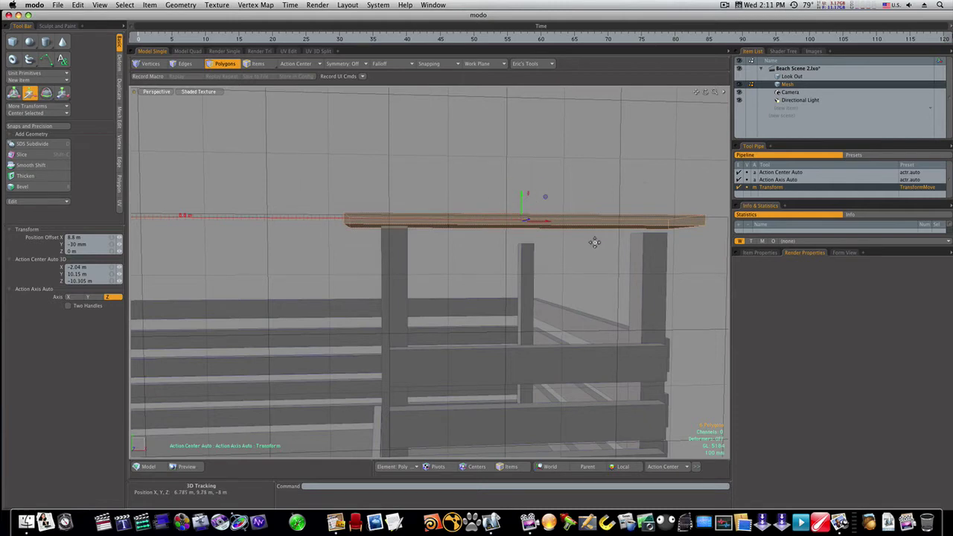
alt+drag(596, 240, 266, 259)
alt+drag(506, 247, 501, 274)
key(q)
click(695, 222)
- Raise the top face of the +X corner post about 85 mm along Y to meet the copied cap board
alt+drag(588, 241, 586, 236)
key(3)
click(538, 221)
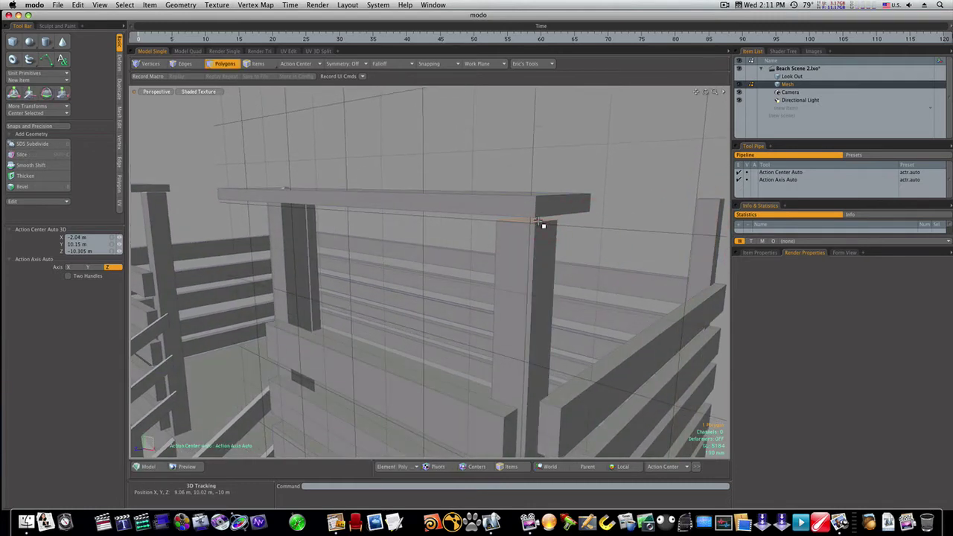
key(w)
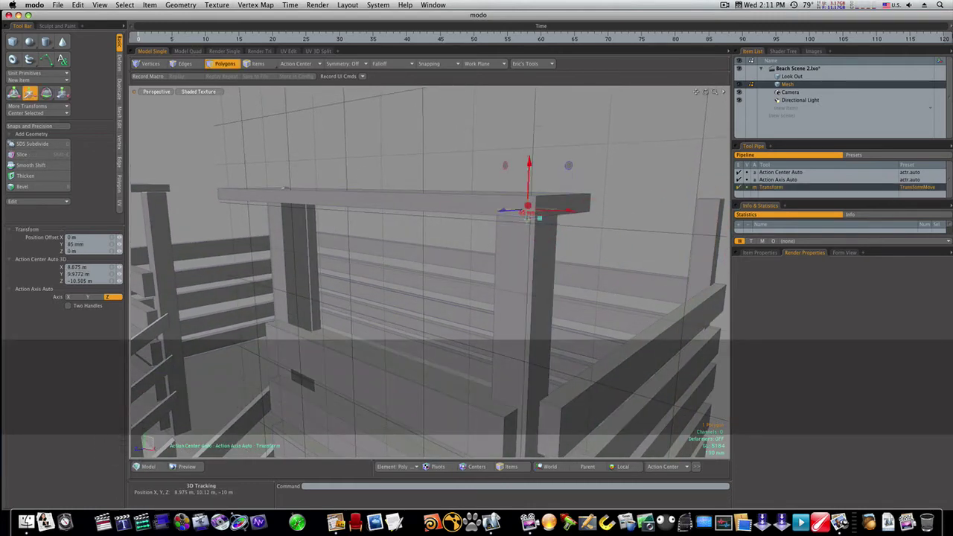
drag(528, 205, 528, 194)
key(q)
click(630, 191)
- Select the top face of the copied cap board and raise it slightly along Y to thicken the board
alt+drag(360, 271, 475, 289)
key(w)
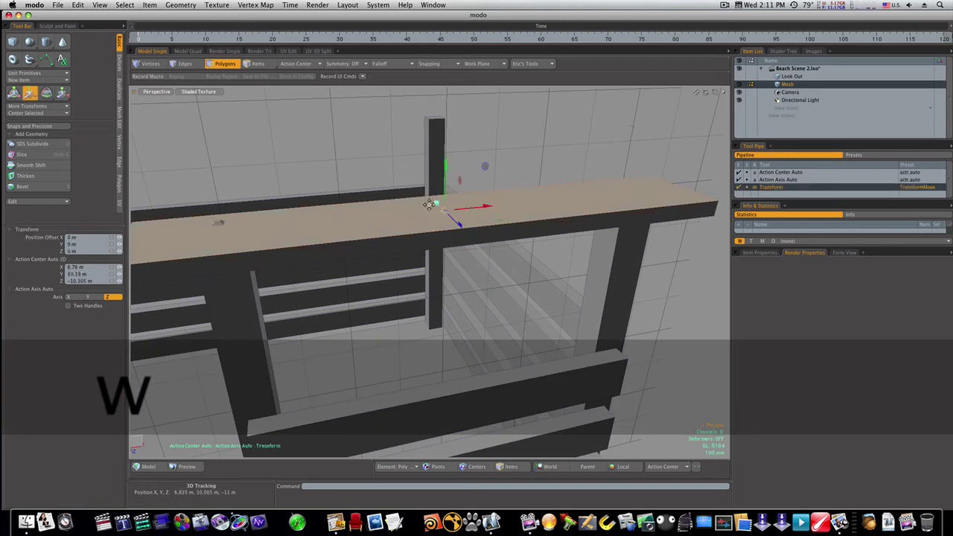
drag(440, 200, 445, 196)
key(space)
alt+drag(444, 257, 368, 260)
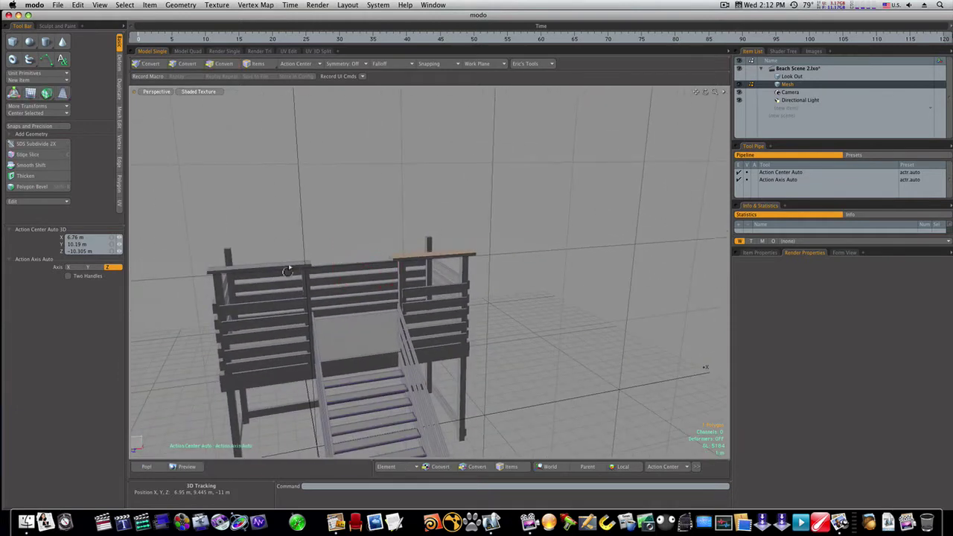
- Raise the top face of the original cap board about 40 mm along Y
ctrl+alt+drag(263, 276, 315, 281)
click(311, 242)
key(w)
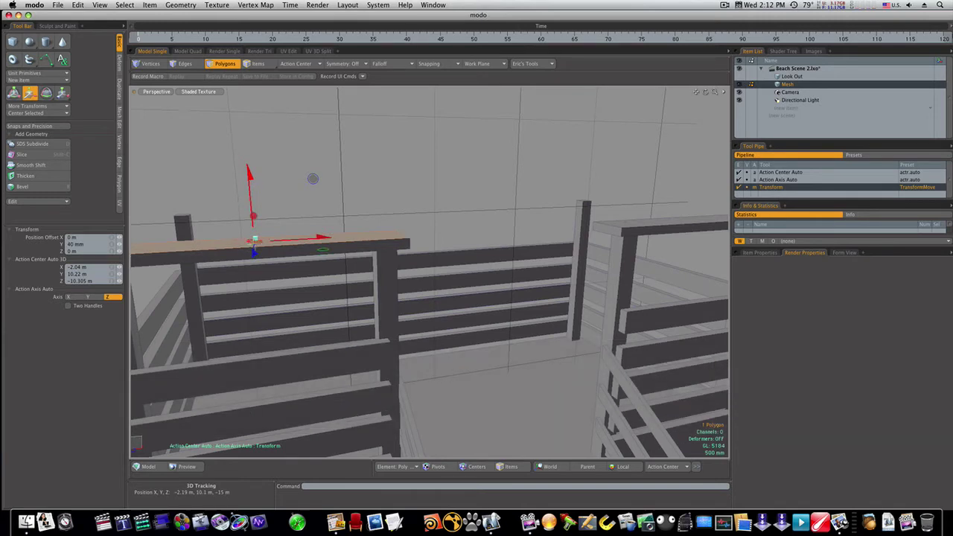
key(q)
click(329, 211)
- Cut the original cap board with a Free-mode Loop Slice at 88.5%, aligned with the inner edge of the corner post
ctrl+alt+drag(276, 272, 273, 293)
click(280, 304)
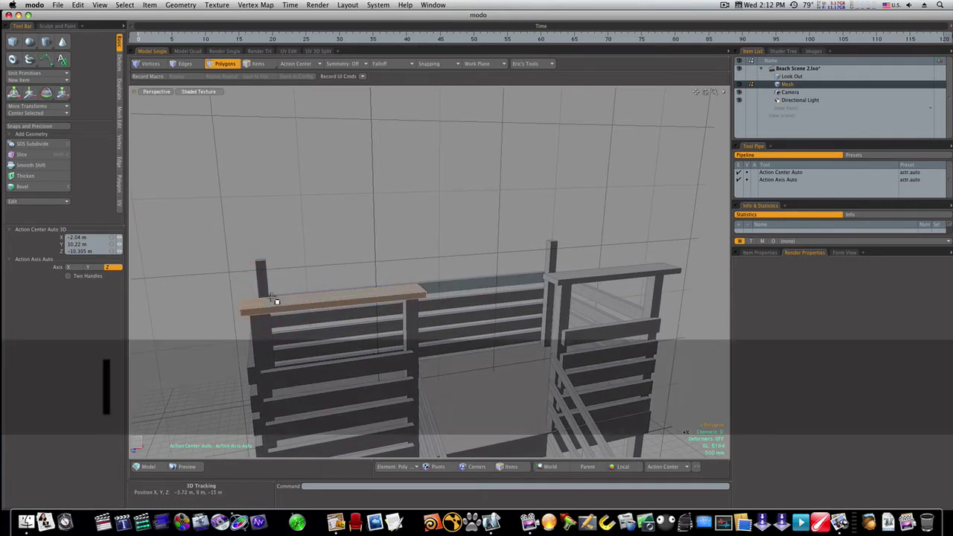
click(120, 120)
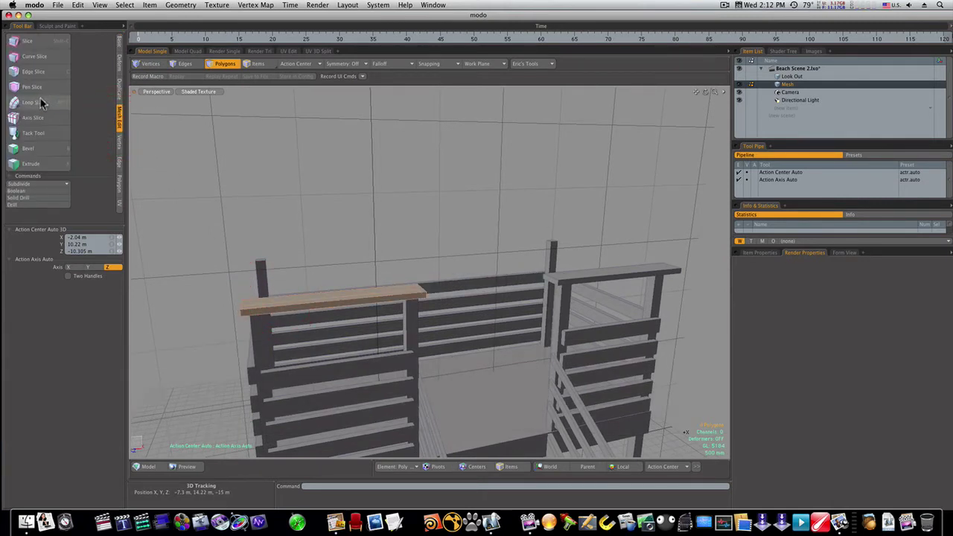
click(34, 102)
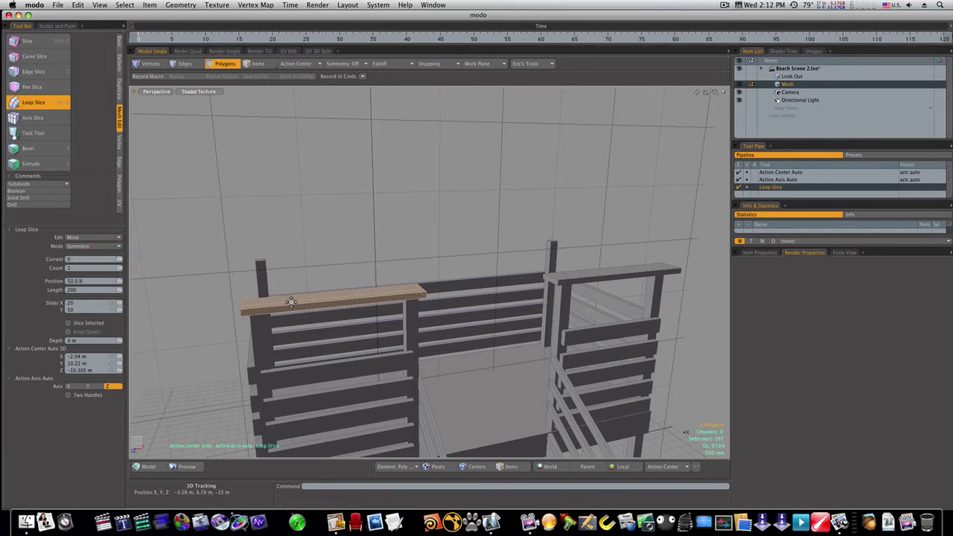
click(119, 247)
click(121, 238)
alt+drag(210, 297, 285, 351)
click(391, 363)
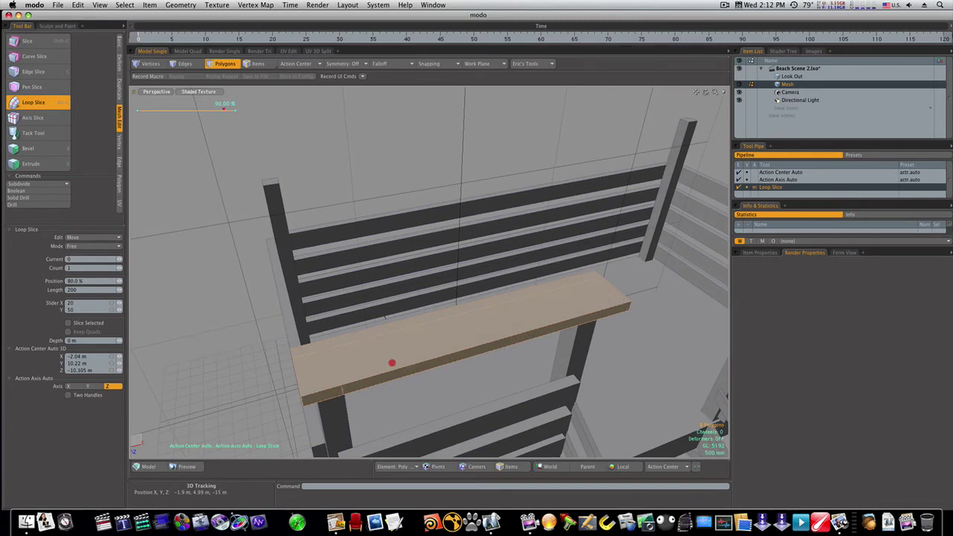
alt+drag(415, 375, 400, 337)
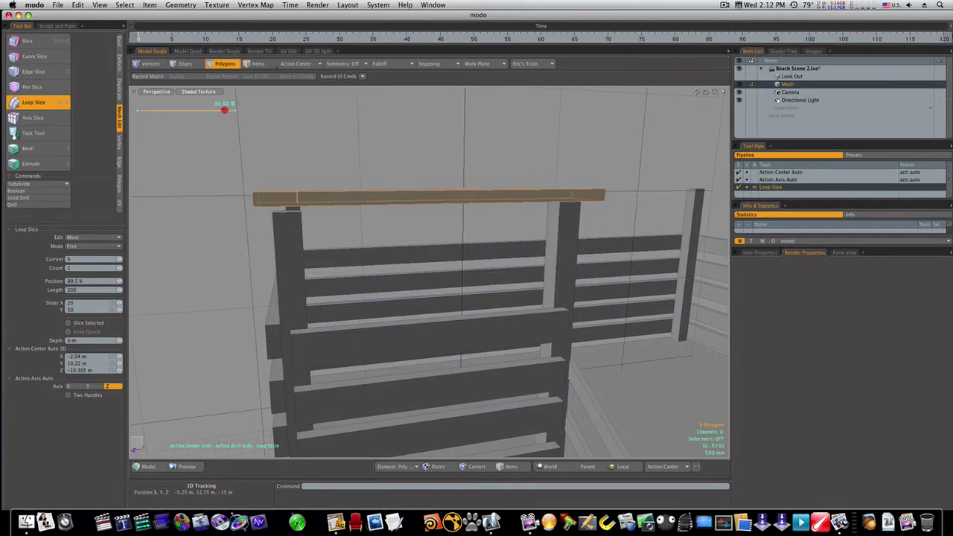
ctrl+alt+drag(298, 197, 382, 209)
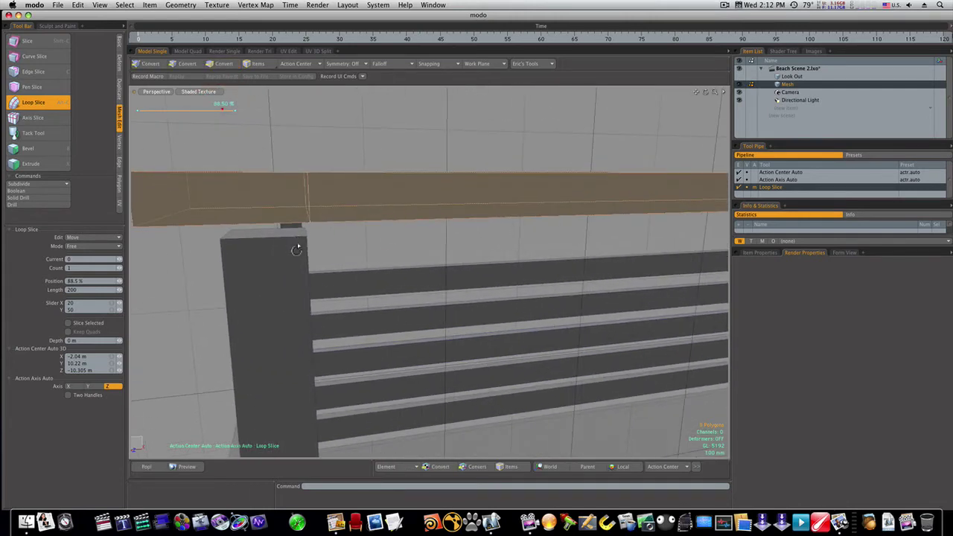
key(space)
- Extrude the deck-side face of the cap board's sliced corner section about 6.5 m along −Z to the back corner post
alt+drag(297, 253, 455, 268)
click(470, 255)
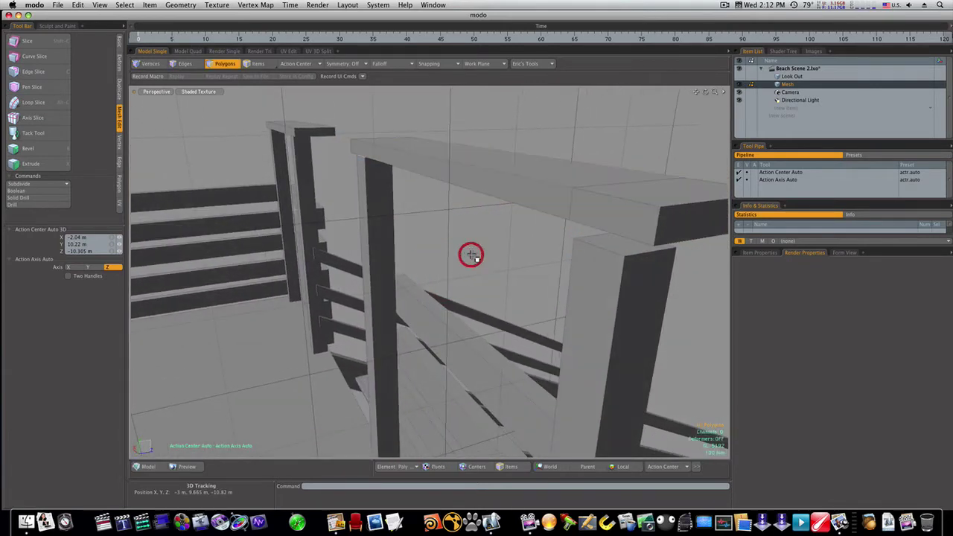
click(624, 216)
key(x)
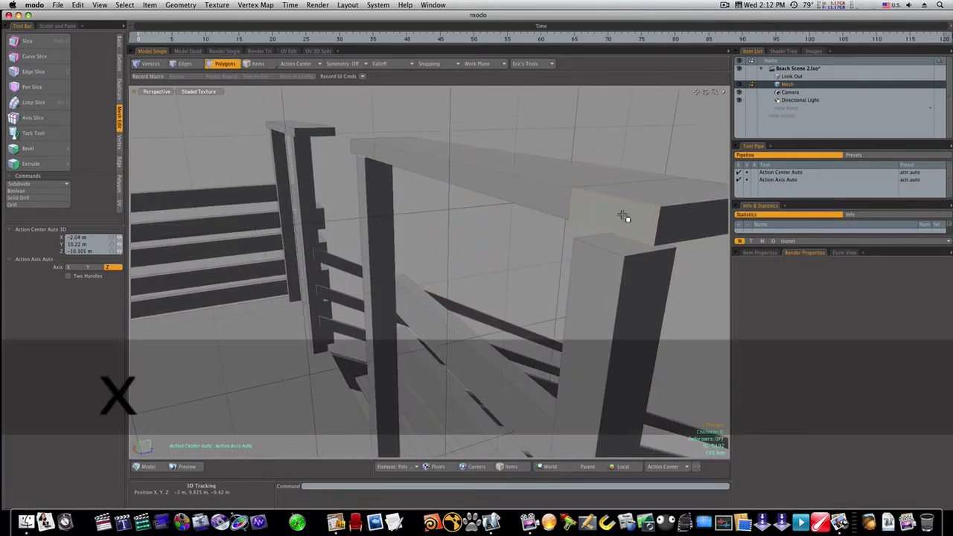
click(521, 226)
alt+drag(566, 237, 327, 274)
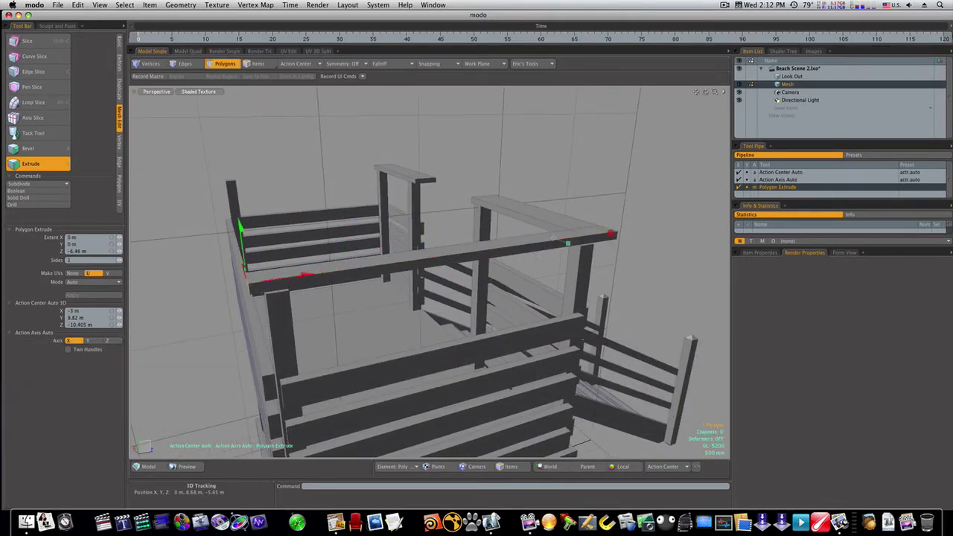
alt+drag(303, 274, 213, 266)
key(space)
- Select the outer side faces of the L-shaped cap board and move them outward along −X to overhang the corner posts
click(455, 245)
key(w)
click(339, 233)
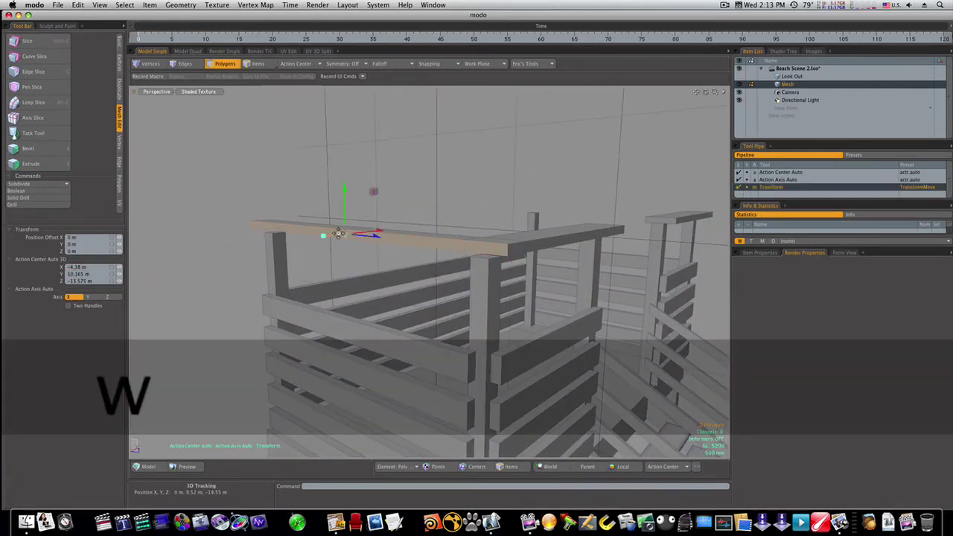
drag(356, 234, 351, 234)
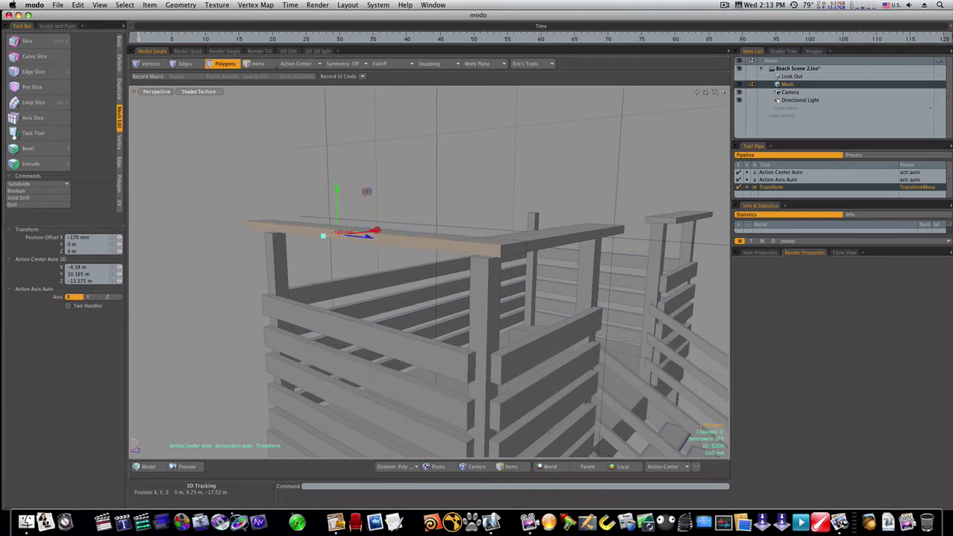
click(385, 234)
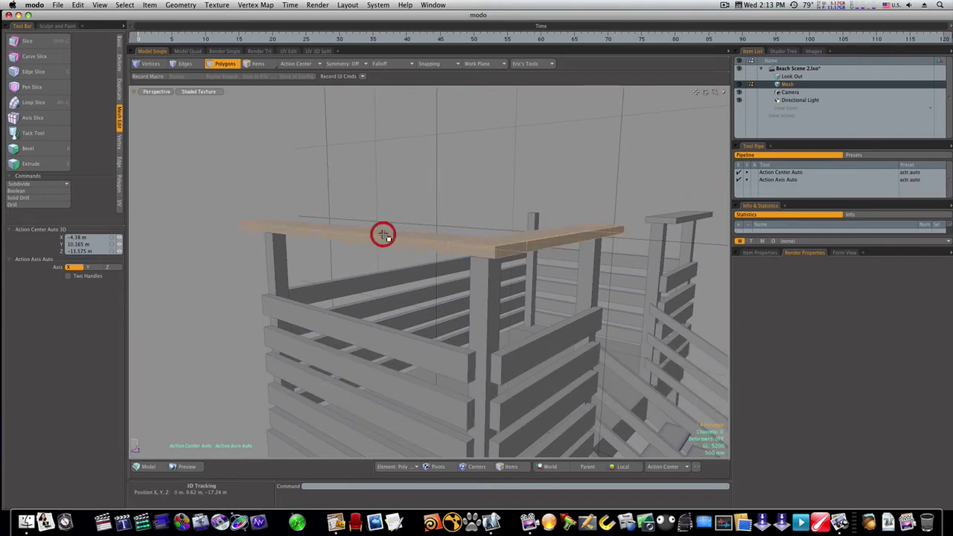
- Raise the whole L-shaped cap board so its underside clears the tops of the corner posts
key(w)
alt+drag(450, 236, 422, 212)
alt+drag(593, 250, 581, 266)
drag(425, 221, 469, 201)
key(space)
- Raise the top face of the front corner post to meet the underside of the L-shaped cap board
click(462, 190)
key(w)
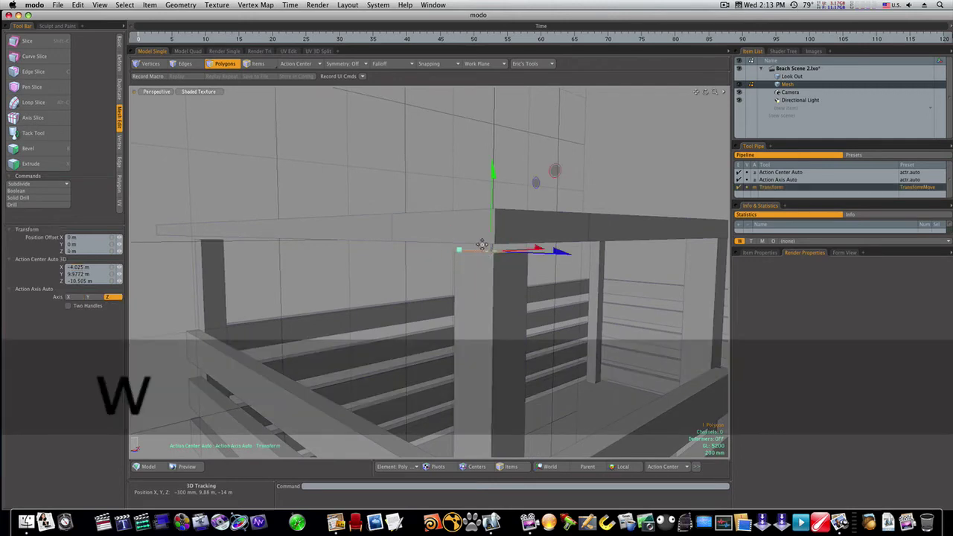
drag(488, 230, 484, 209)
alt+drag(309, 275, 377, 272)
key(space)
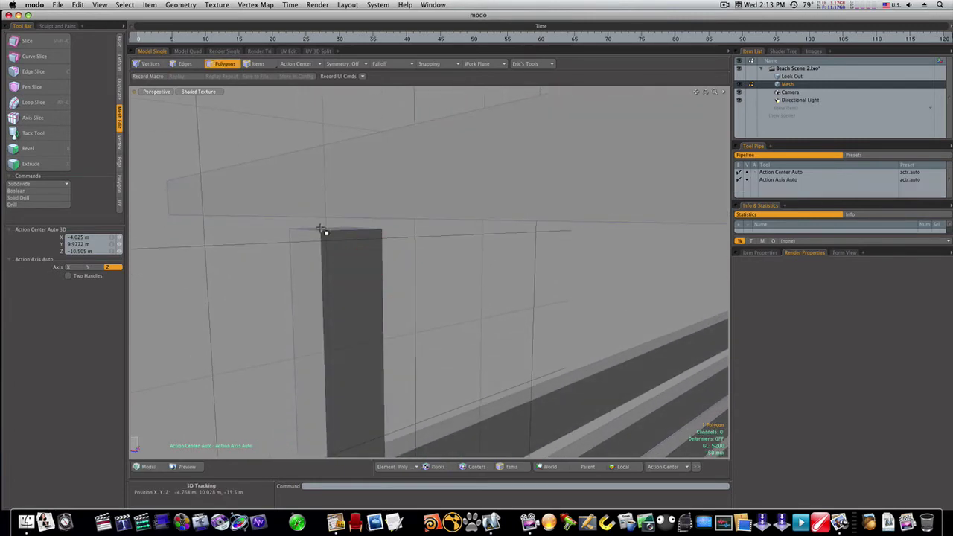
- Raise the back corner post's top face to the underside of the cap board
key(w)
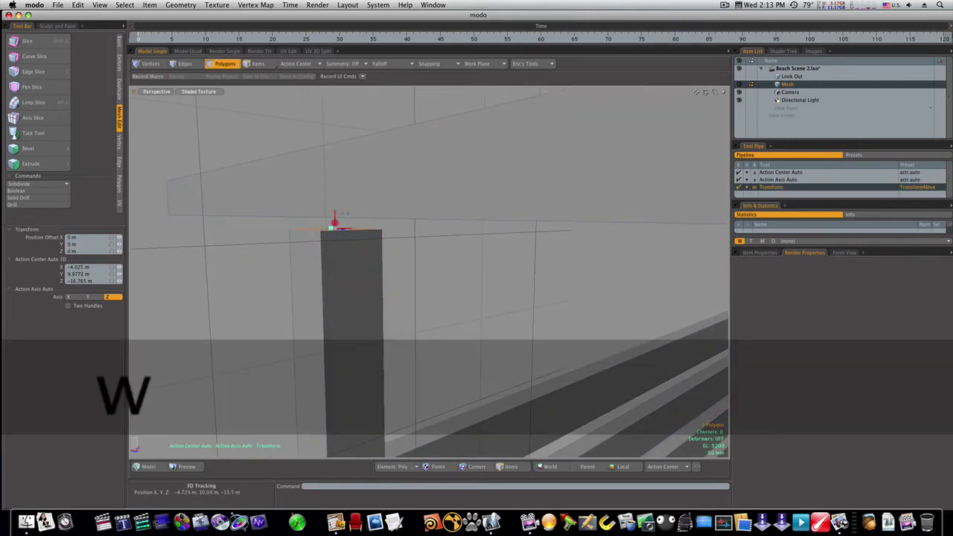
drag(334, 212, 334, 194)
alt+drag(407, 318, 436, 313)
- Cut the side cap board with a Loop Slice at about 89.5%, in line with the inner edge of the back corner post
key(3)
ctrl+alt+drag(602, 251, 771, 253)
alt+drag(652, 250, 657, 251)
alt+drag(503, 204, 501, 221)
key(space)
click(488, 129)
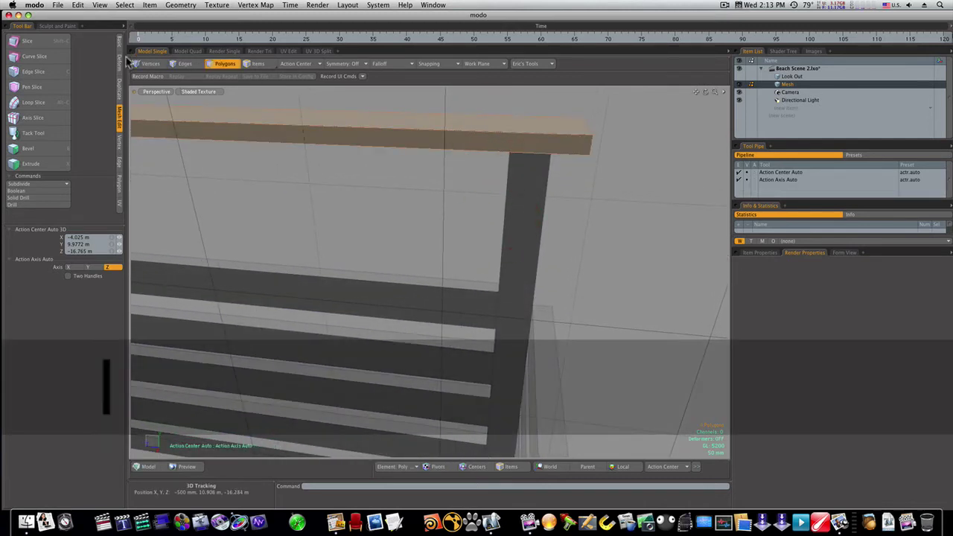
click(33, 102)
click(348, 156)
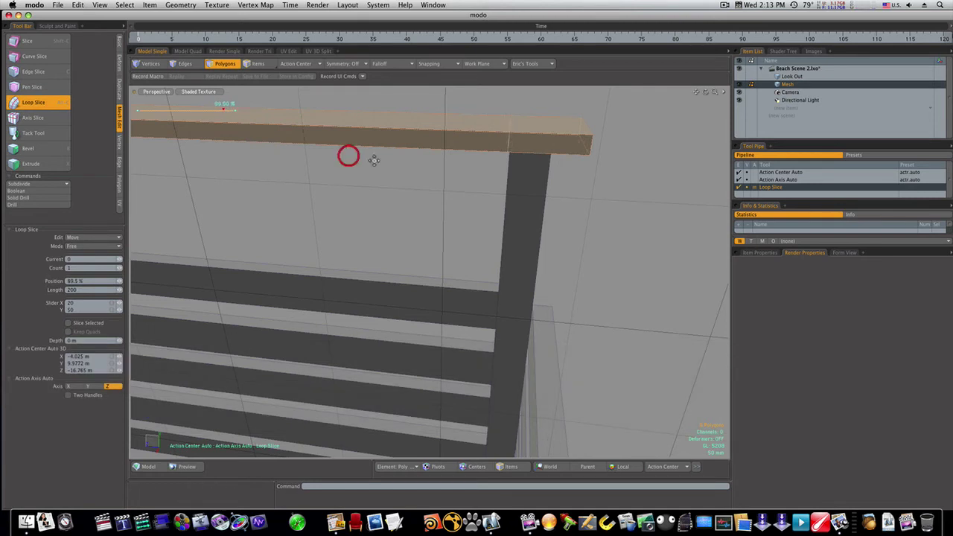
key(space)
- Extrude the inner side face of the cap board's sliced back corner section about 12.8 m along X, past the opposite back corner post
click(581, 194)
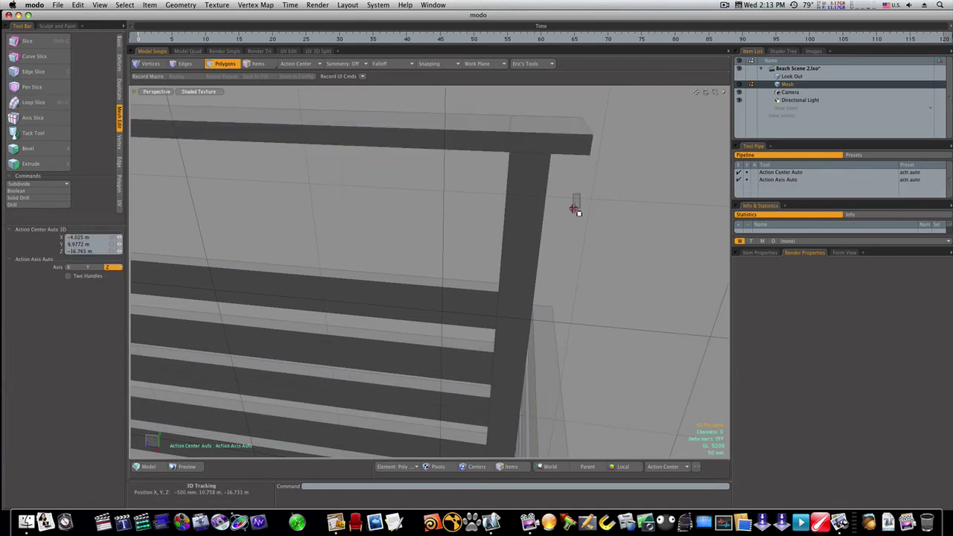
alt+drag(575, 209, 541, 198)
click(648, 172)
key(shift+x)
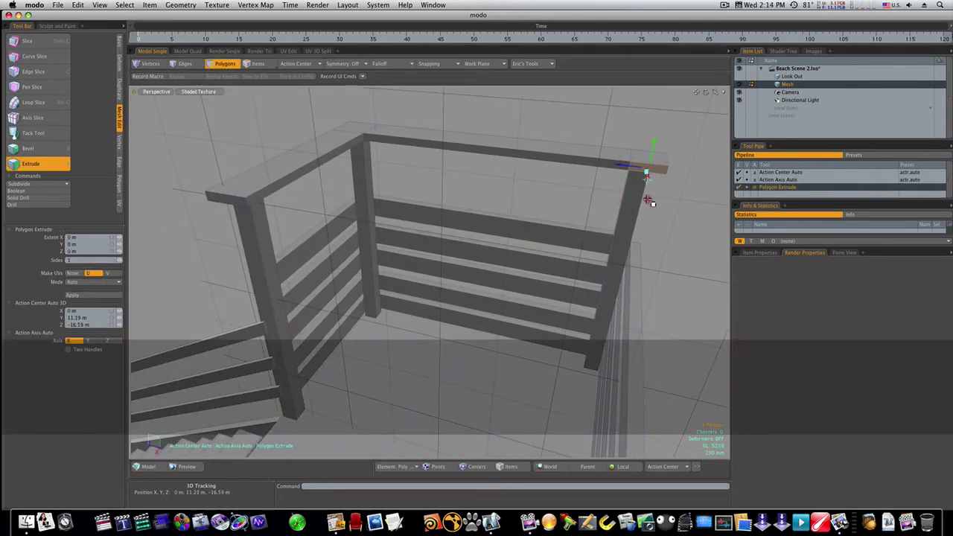
alt+drag(650, 195, 608, 213)
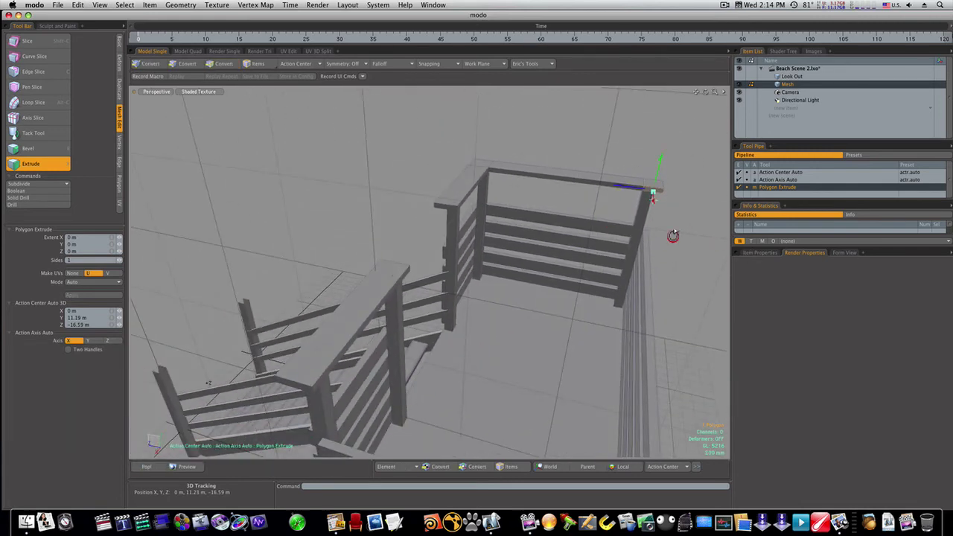
alt+drag(673, 236, 511, 149)
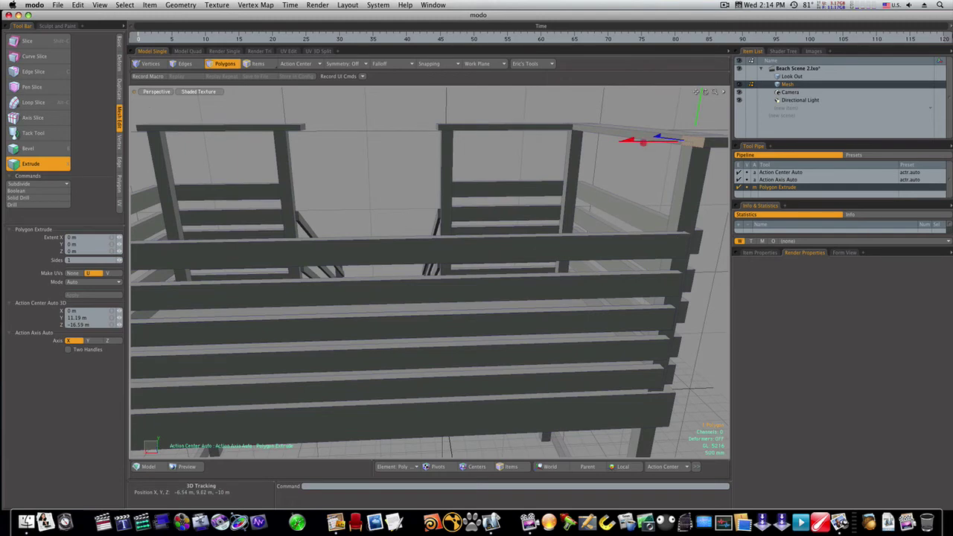
drag(644, 141, 324, 141)
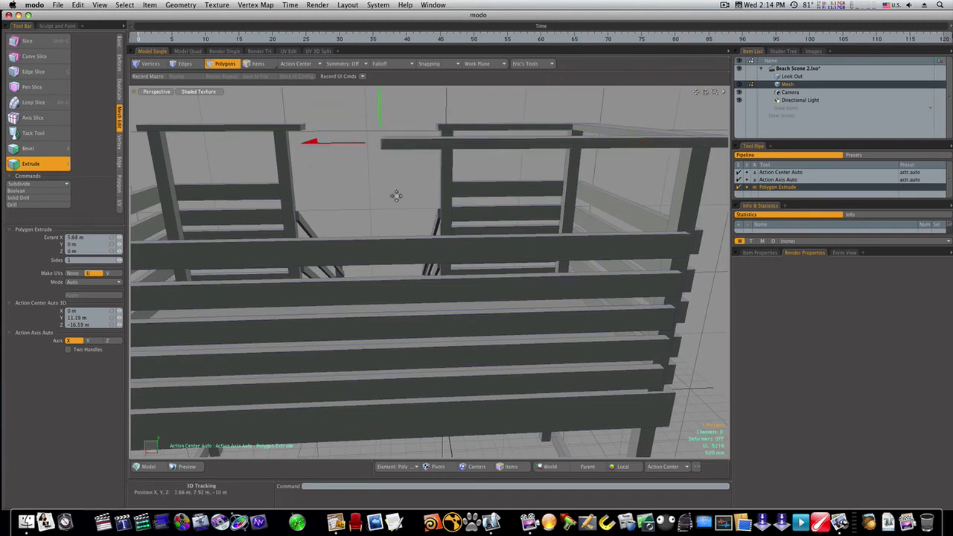
alt+drag(396, 194, 224, 292)
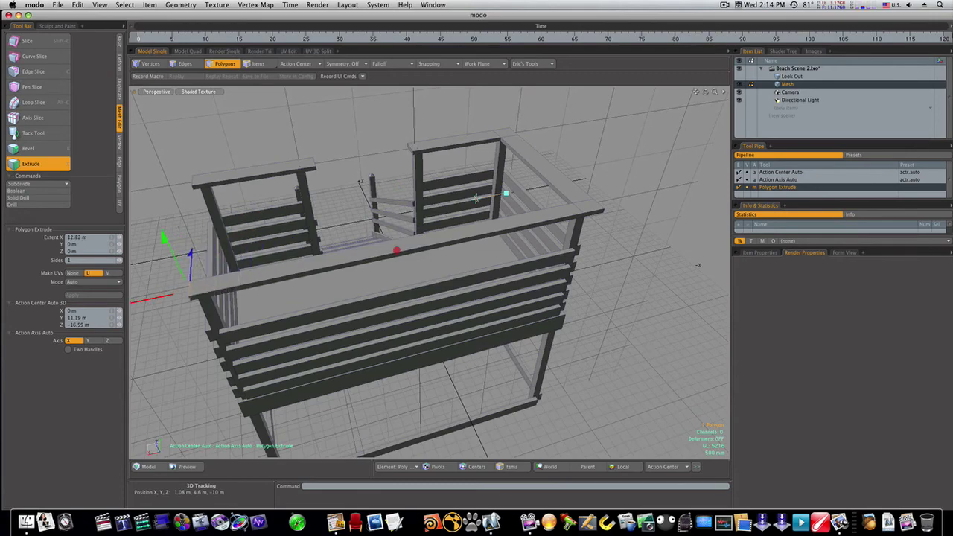
- Raise the top face of the opposite back corner post to meet the new back cap board, and clear the selection
alt+drag(161, 300, 388, 234)
scroll(633, 159, up, 4)
ctrl+alt+drag(633, 159, 559, 187)
key(space)
click(540, 184)
key(w)
drag(536, 162, 536, 144)
key(space)
click(562, 235)
alt+drag(562, 234, 447, 290)
key(3)
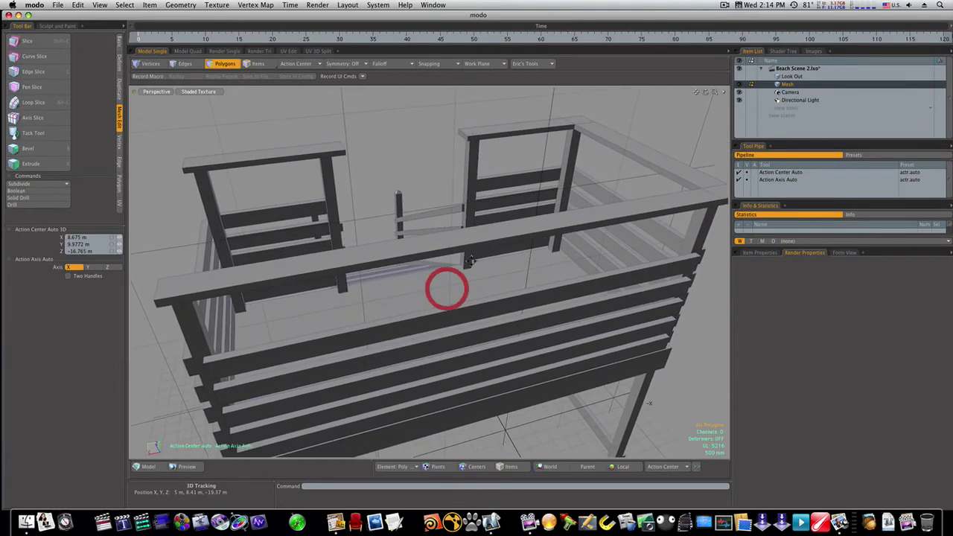
- Try moving the side cap board section between the corner posts about 2.8 m along X, and undo the move
double_click(642, 153)
click(640, 160)
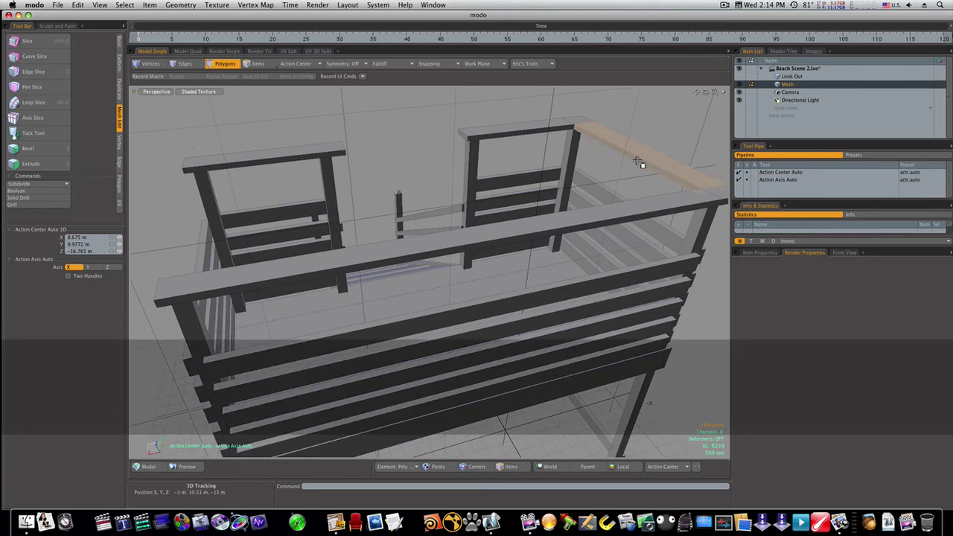
key(w)
drag(619, 155, 650, 159)
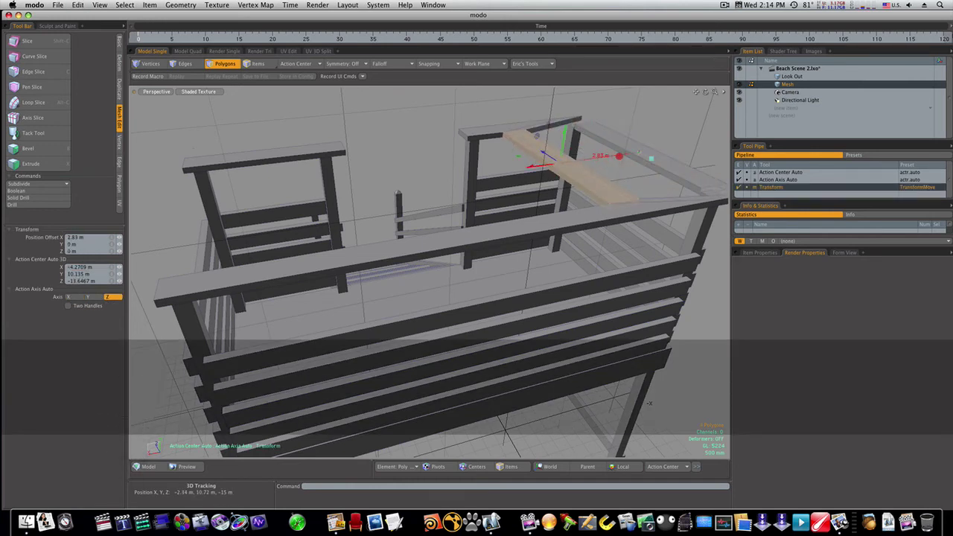
key(super+z)
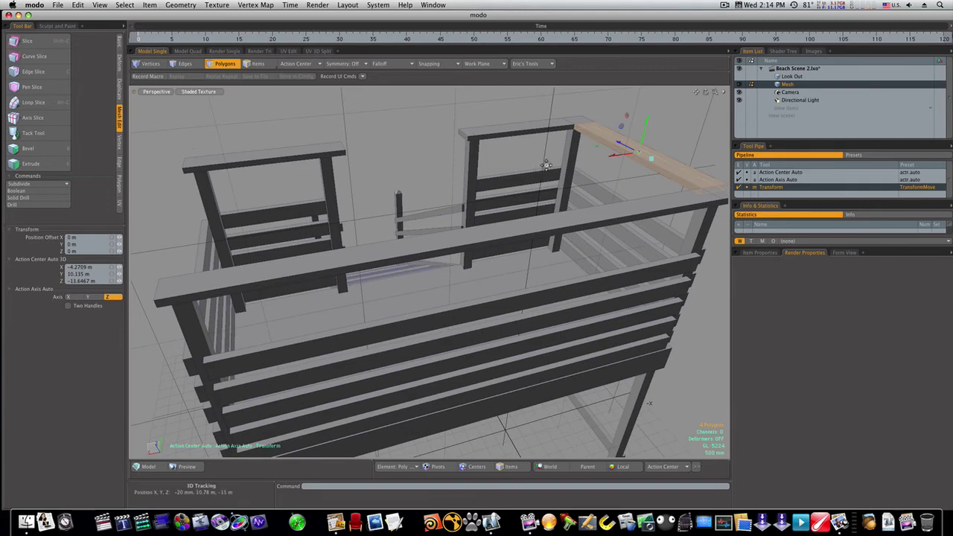
key(space)
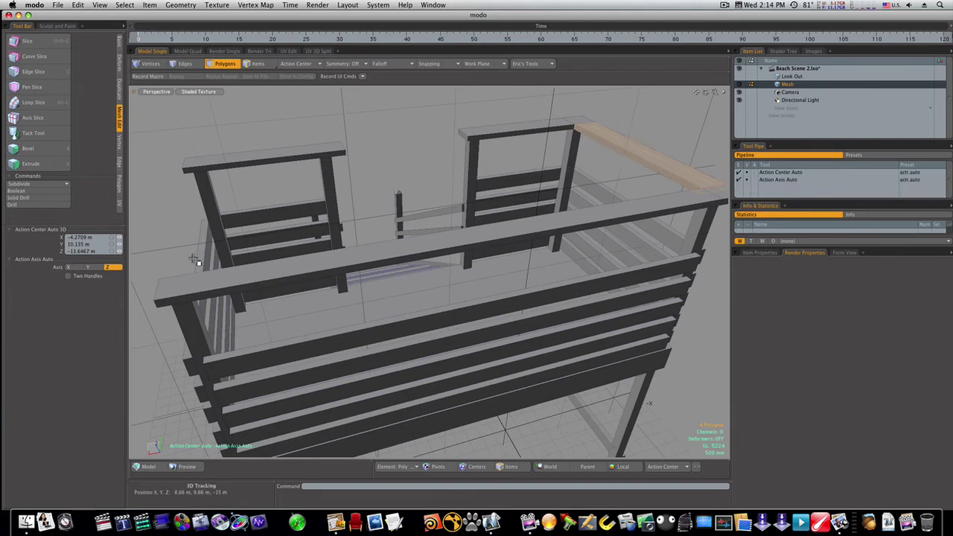
- Cut the back cap board with a Loop Slice at 96.5%, in line with the inner edge of its far corner post
alt+drag(193, 259, 276, 240)
click(344, 325)
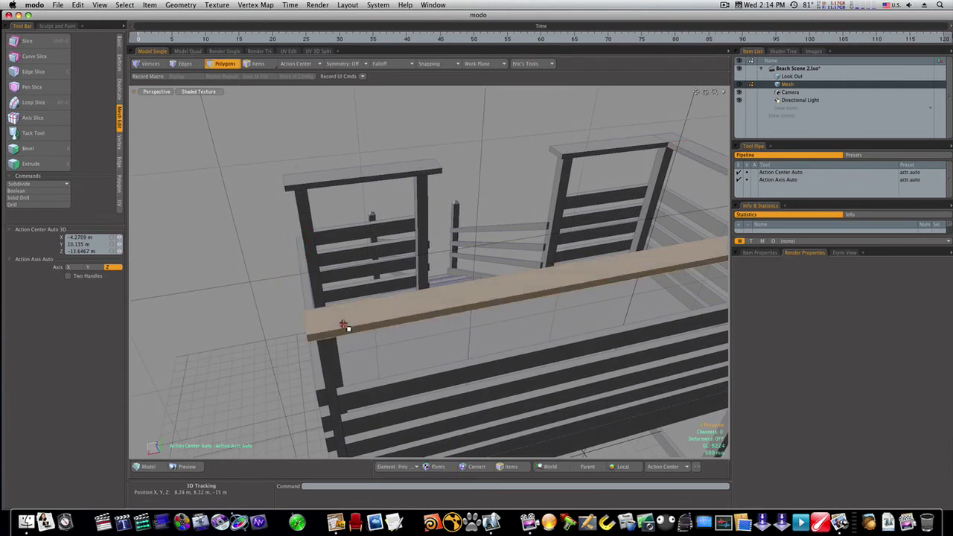
key(l)
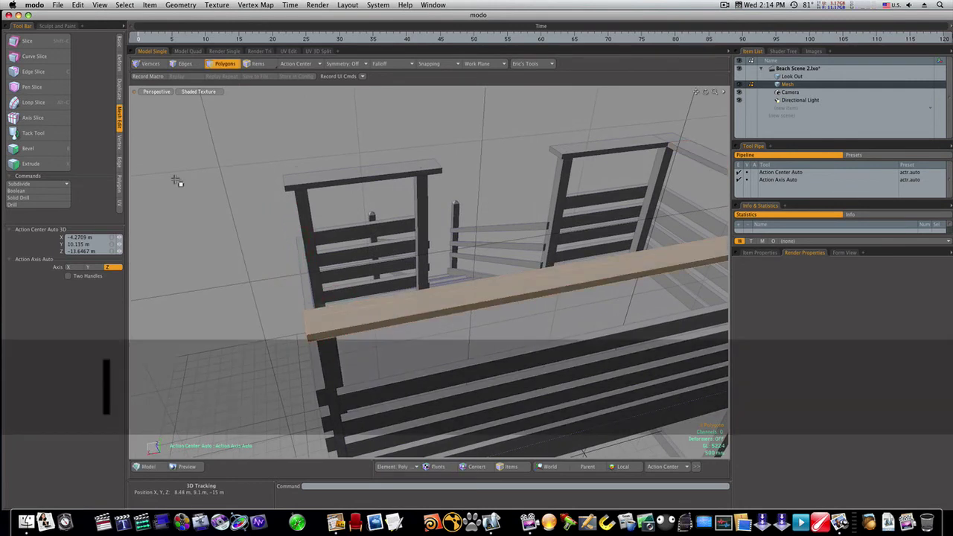
click(57, 104)
click(346, 317)
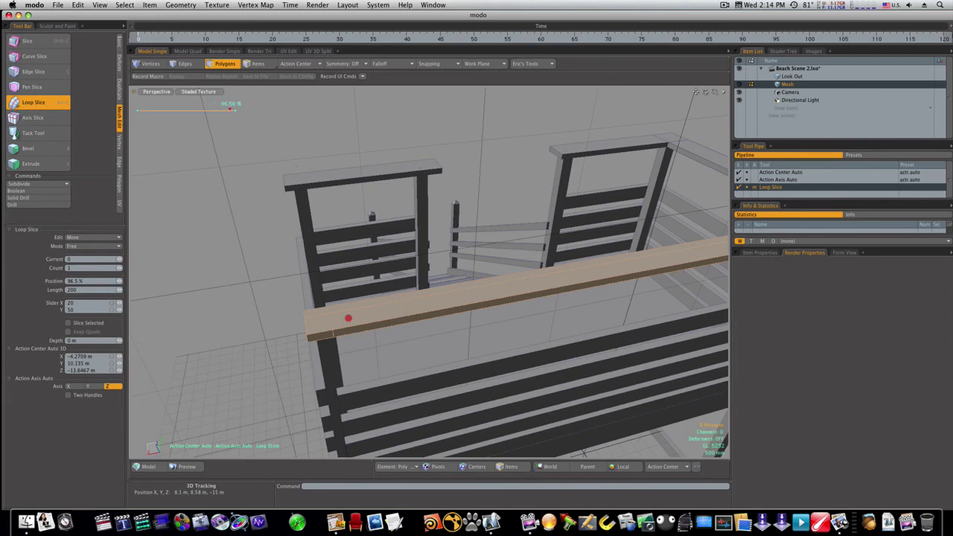
key(space)
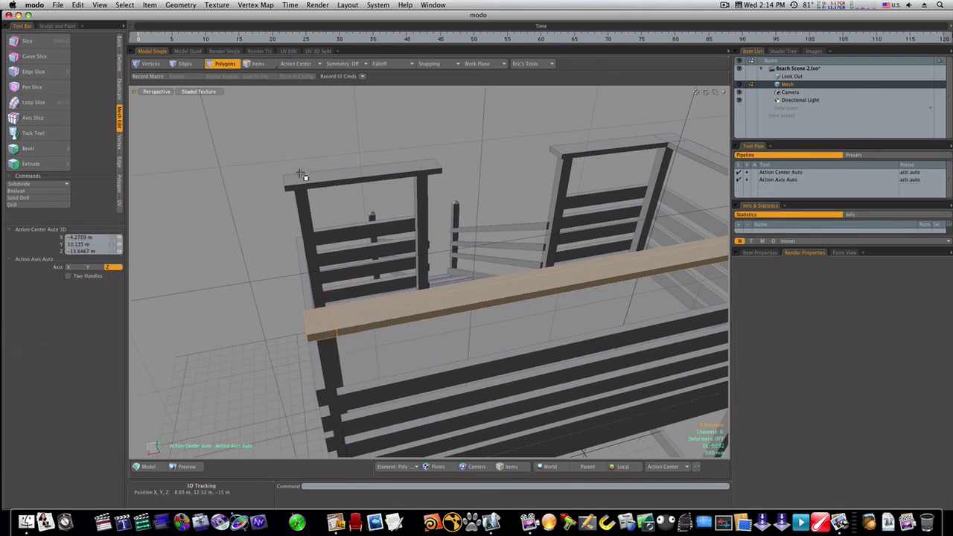
- Cut the short front cap board on the open side with a Loop Slice at 13%, near its outer corner post
click(306, 185)
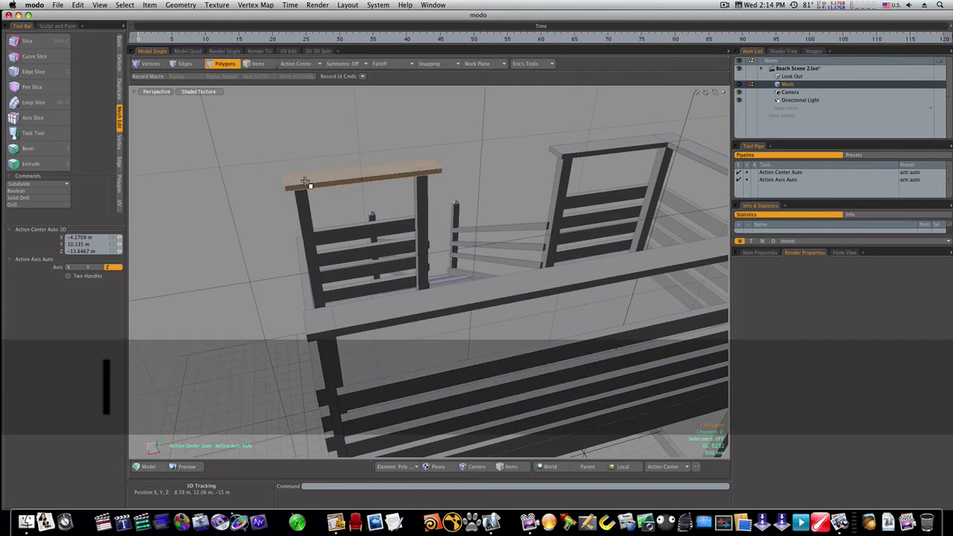
click(34, 102)
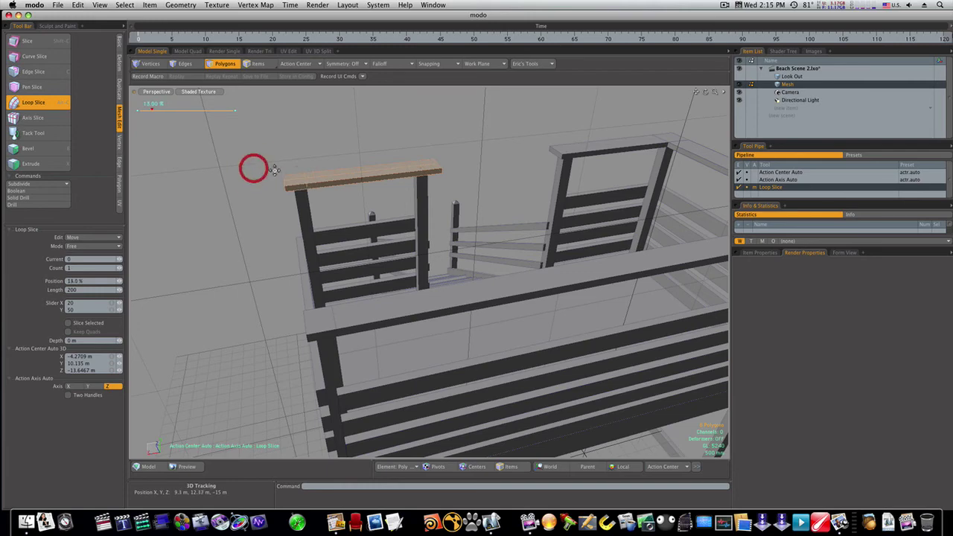
key(space)
- Bridge the facing side faces of the front and back cap boards' sliced corner sections to close the open side with a cap board
click(294, 156)
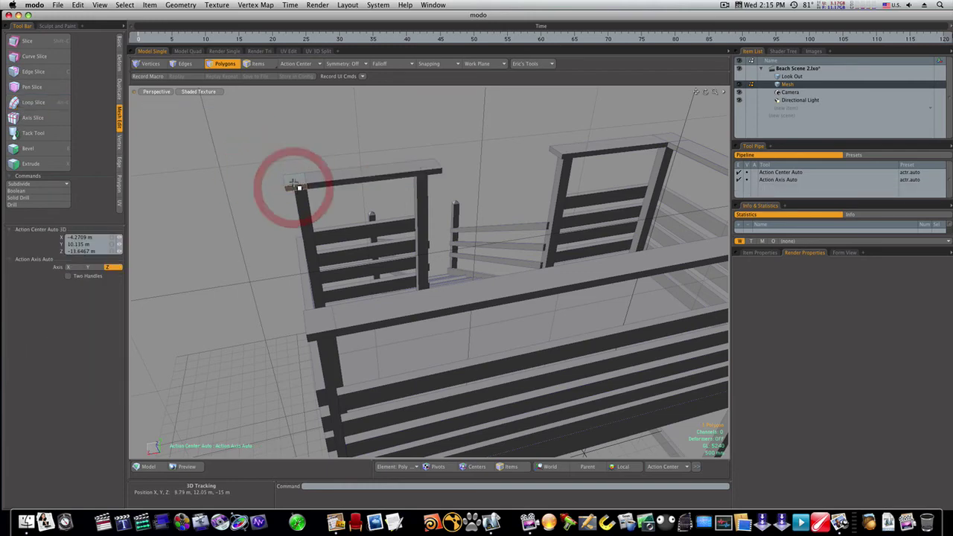
alt+drag(294, 183, 498, 179)
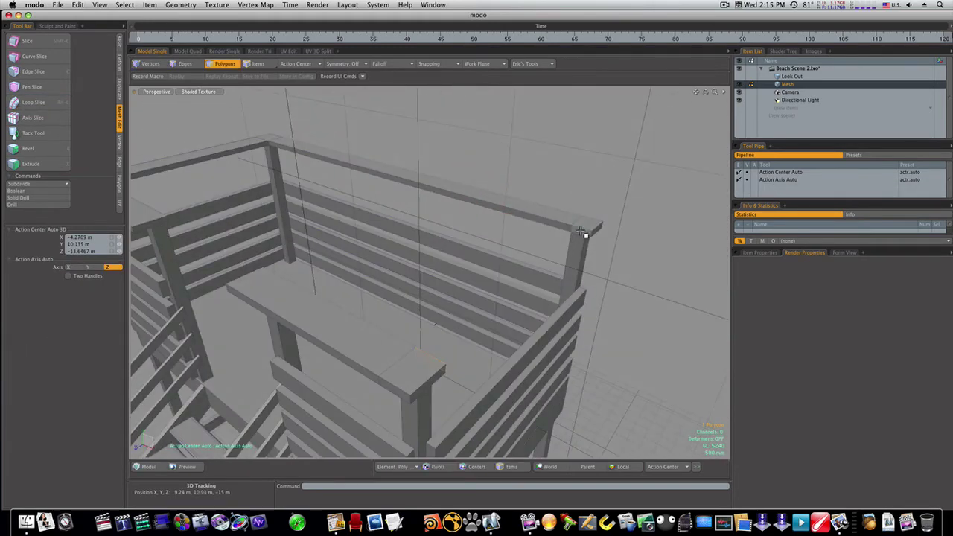
click(582, 233)
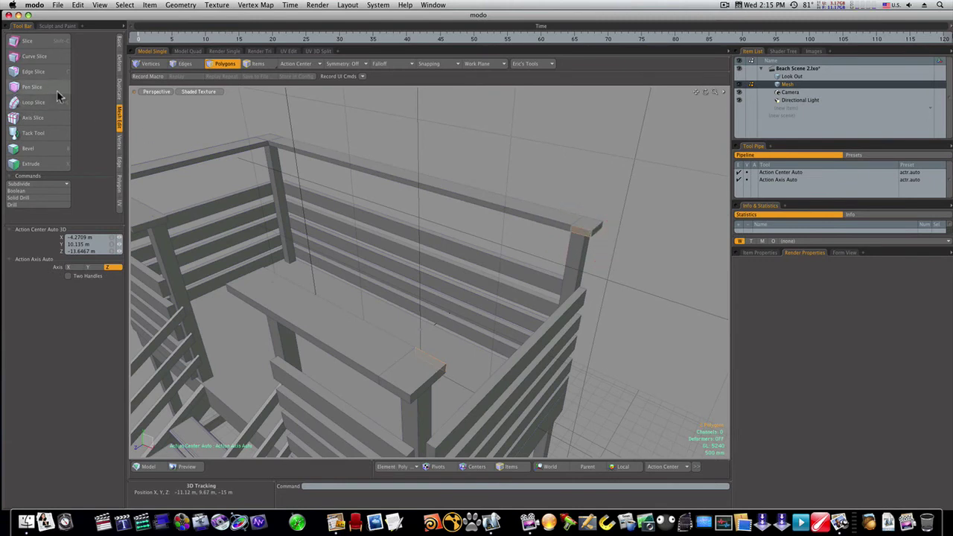
click(119, 179)
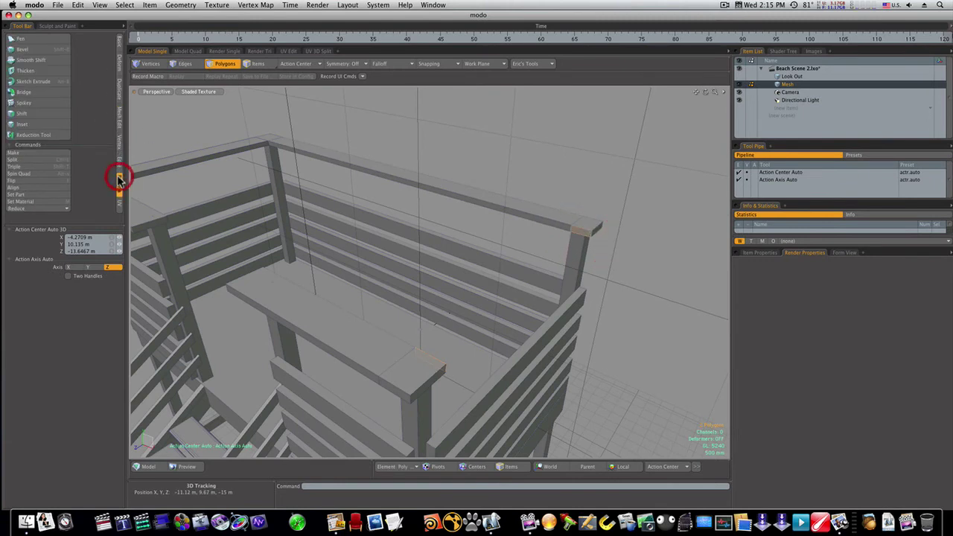
click(64, 100)
click(374, 176)
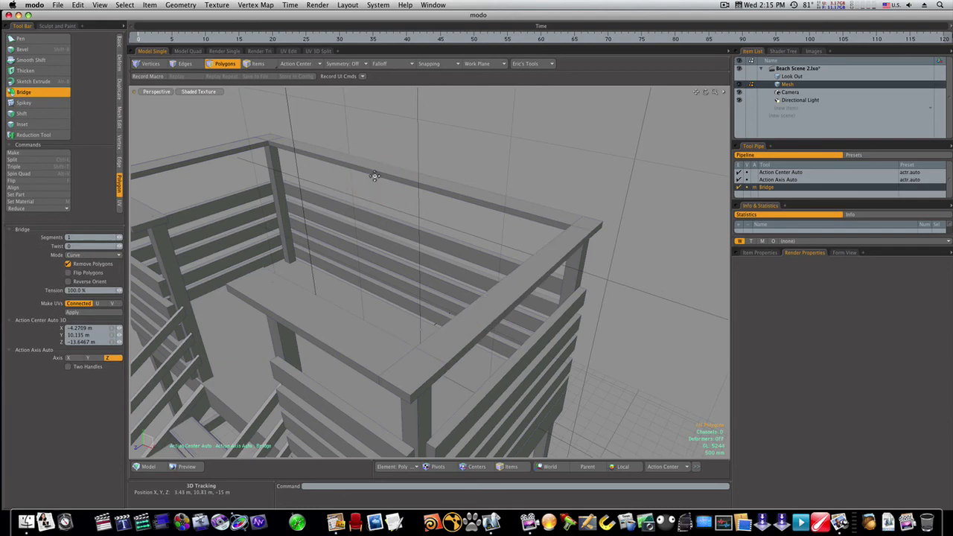
mouse_move(476, 243)
alt+mouse_down()
mouse_move(395, 215)
mouse_move(388, 234)
mouse_move(520, 316)
mouse_move(490, 286)
mouse_move(402, 246)
alt+mouse_up()
key(space)
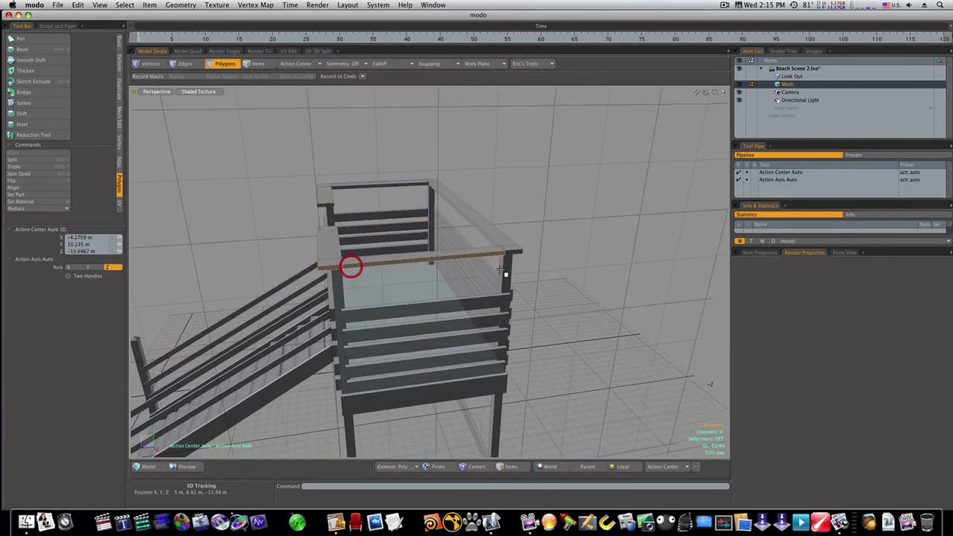
- Select the outer side faces of the bridged cap board and move them outward about 460 mm along X
click(515, 253)
key(w)
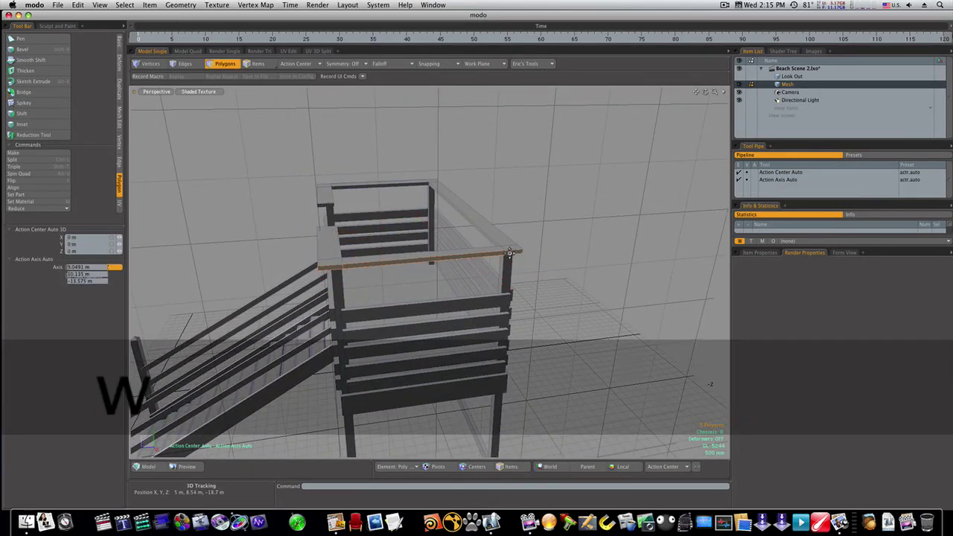
drag(438, 280, 595, 285)
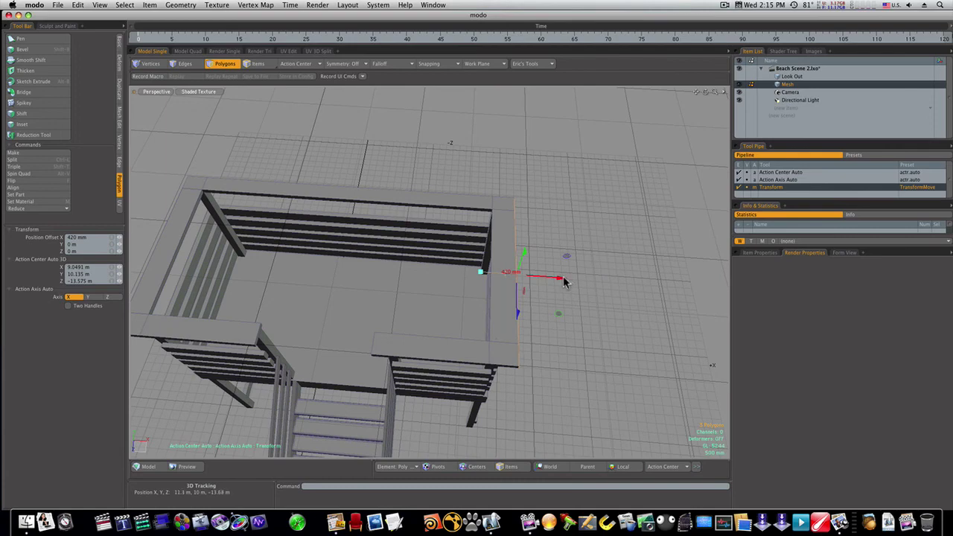
alt+drag(591, 207, 408, 170)
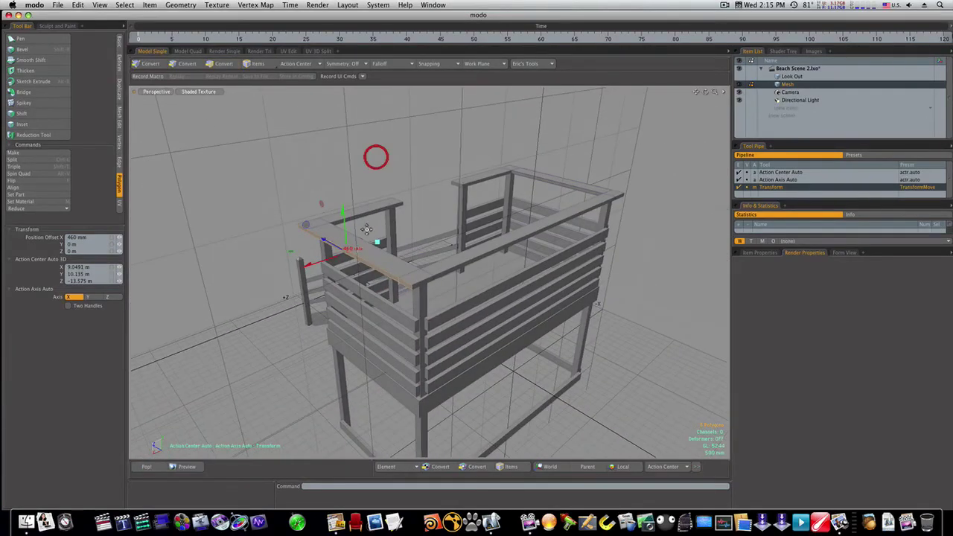
key(space)
- Select the outer faces of the back cap board and move them outward about 440 mm along −Z
click(438, 286)
click(437, 279)
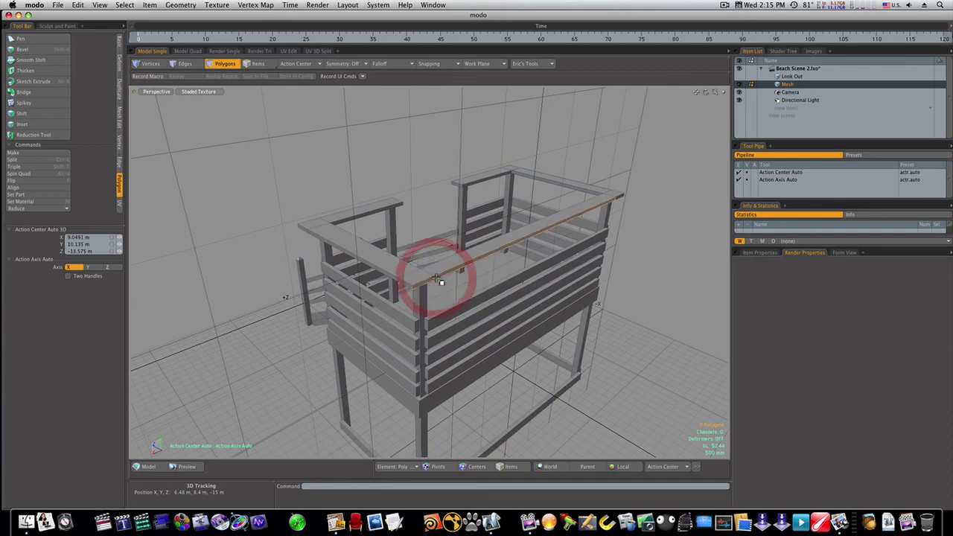
key(w)
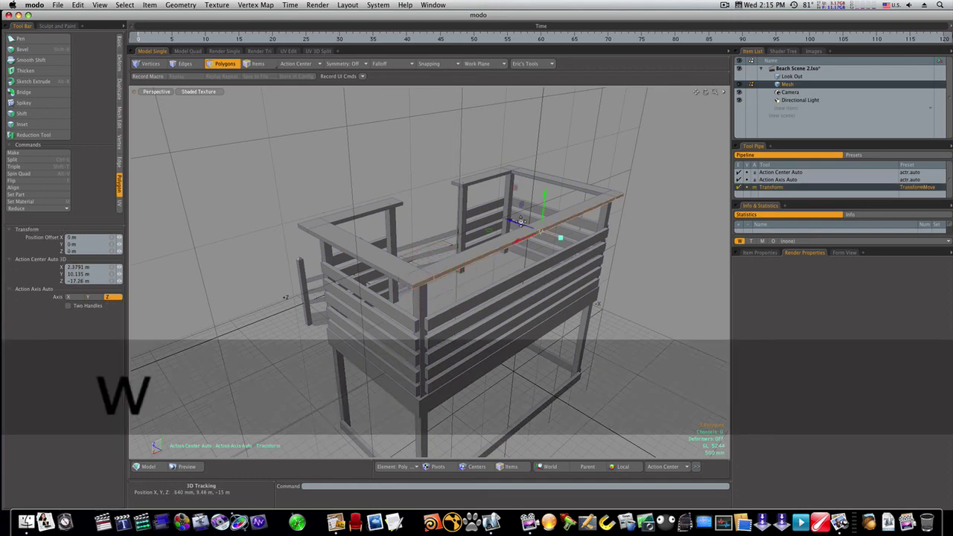
drag(513, 222, 518, 223)
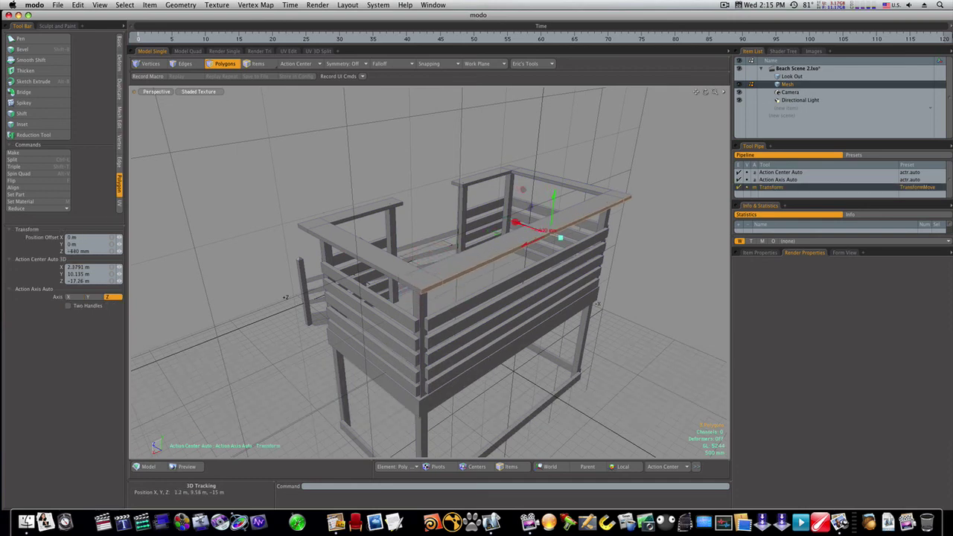
key(space)
alt+drag(618, 340, 545, 256)
alt+drag(531, 316, 492, 314)
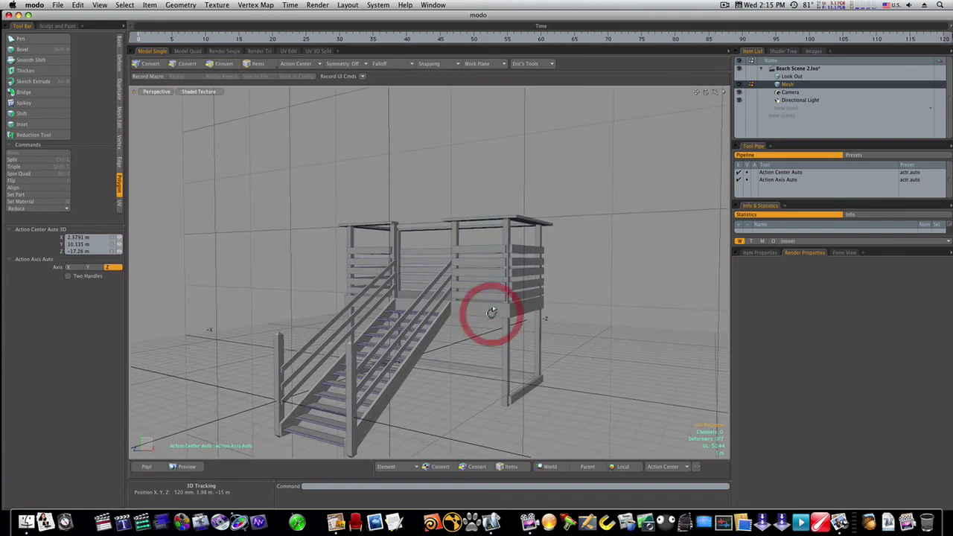